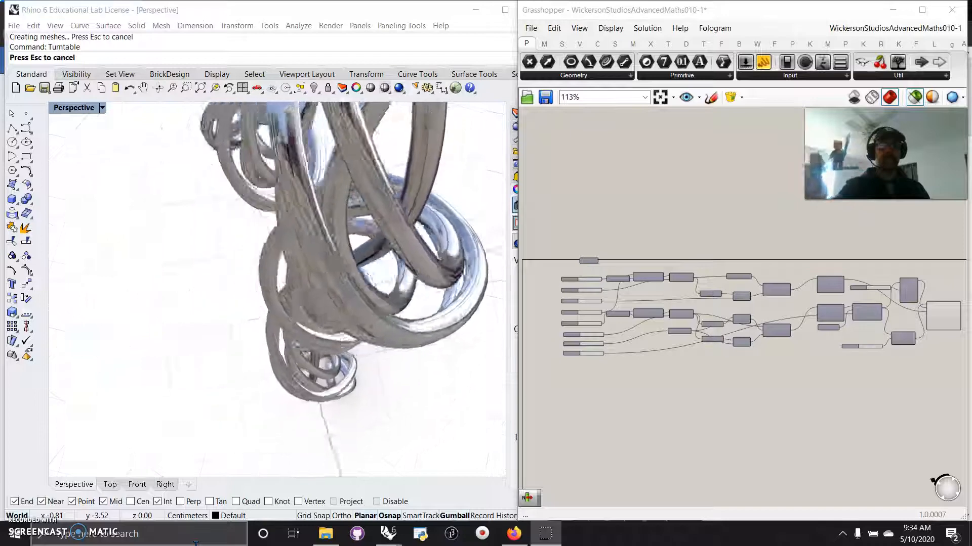
- Stop the turntable rotation and restore the four-viewport layout
click(174, 542)
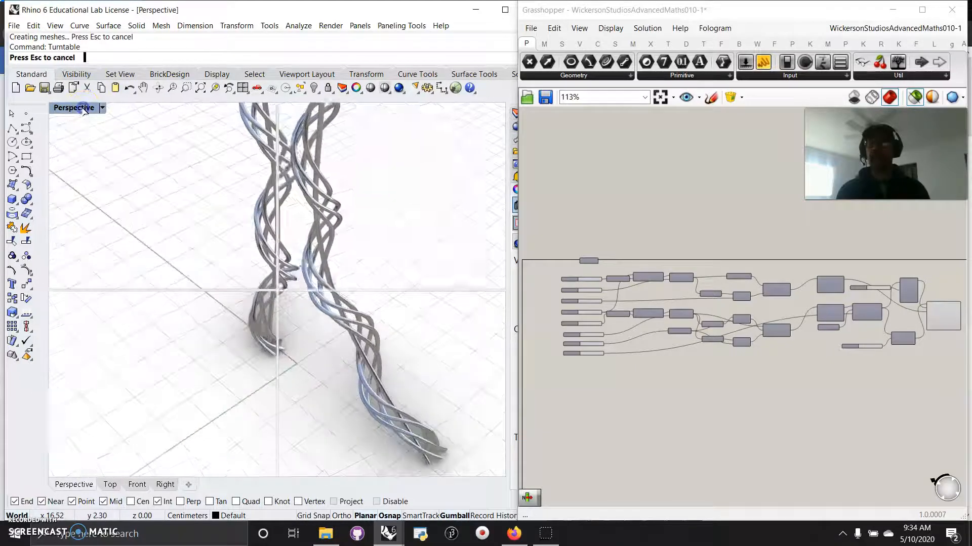
double_click(84, 108)
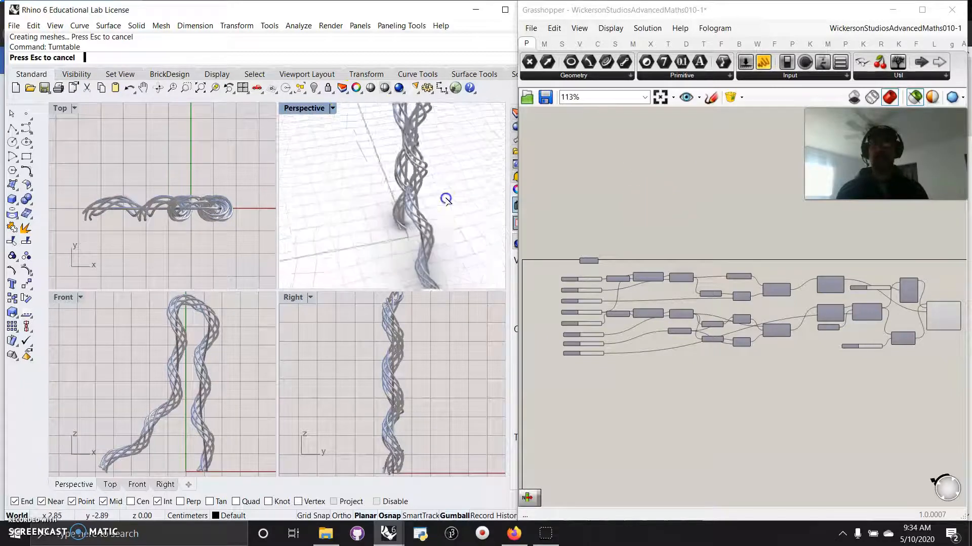
key(Escape)
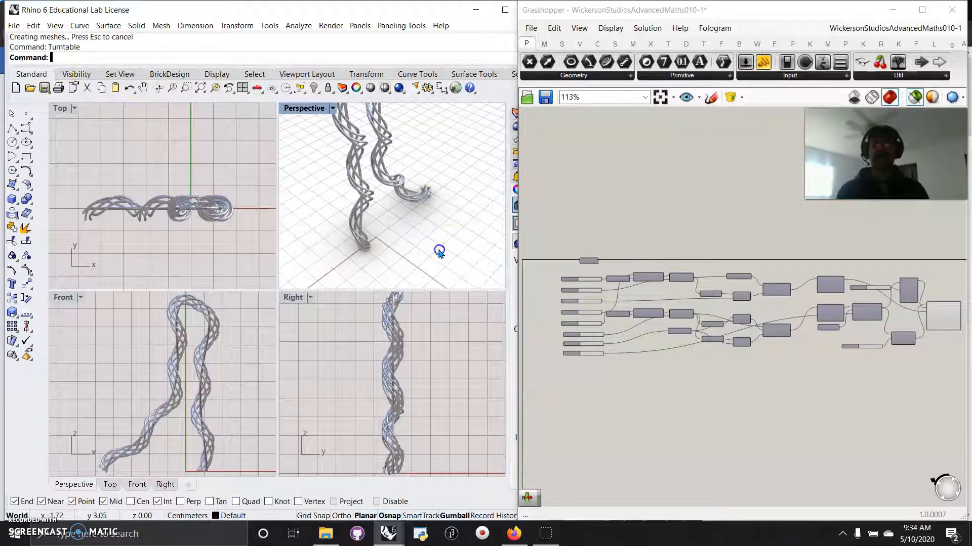
- Select the five braided pipe polysurfaces in the Perspective view and hide them
drag(337, 157, 307, 149)
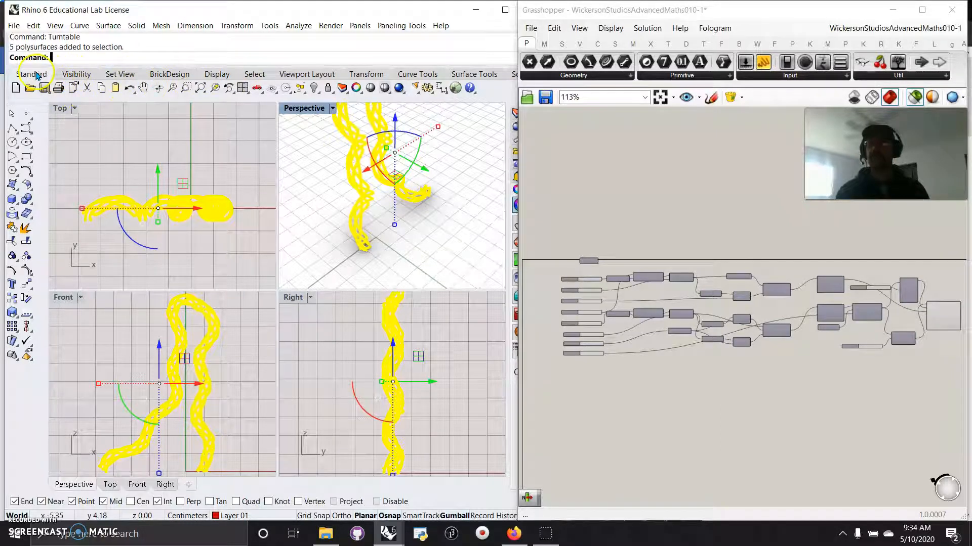
click(77, 74)
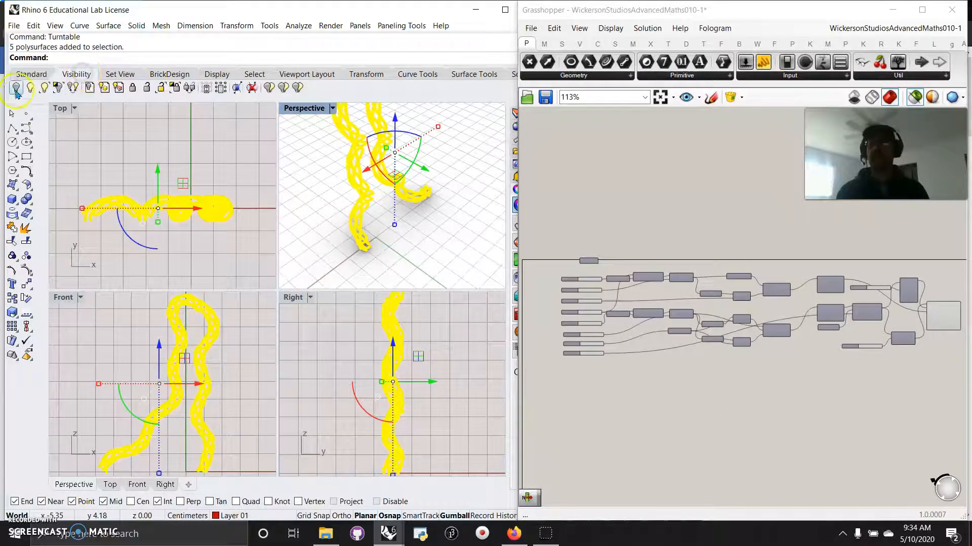
click(15, 87)
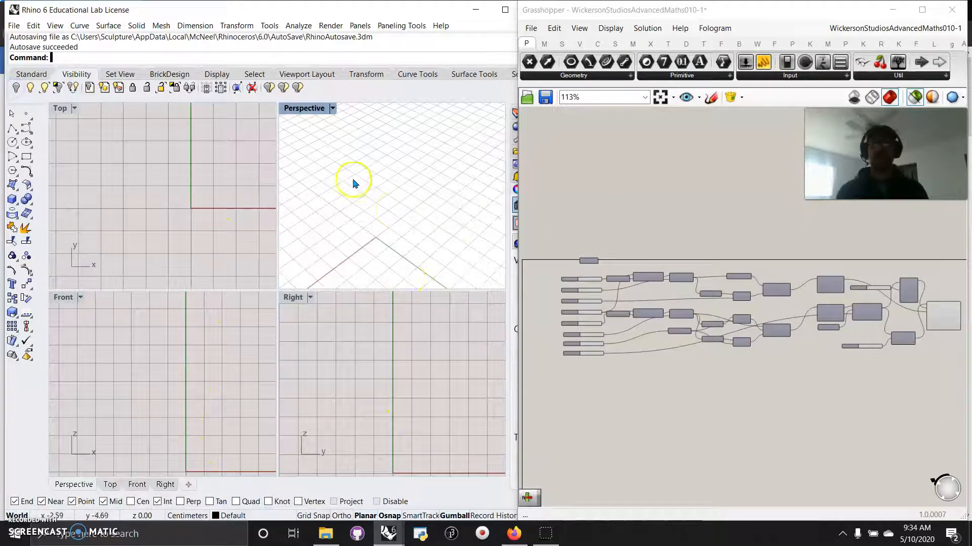
- Select the Flow component to highlight its braided geometry and maximize the Perspective viewport
click(943, 316)
right_drag(357, 205, 398, 225)
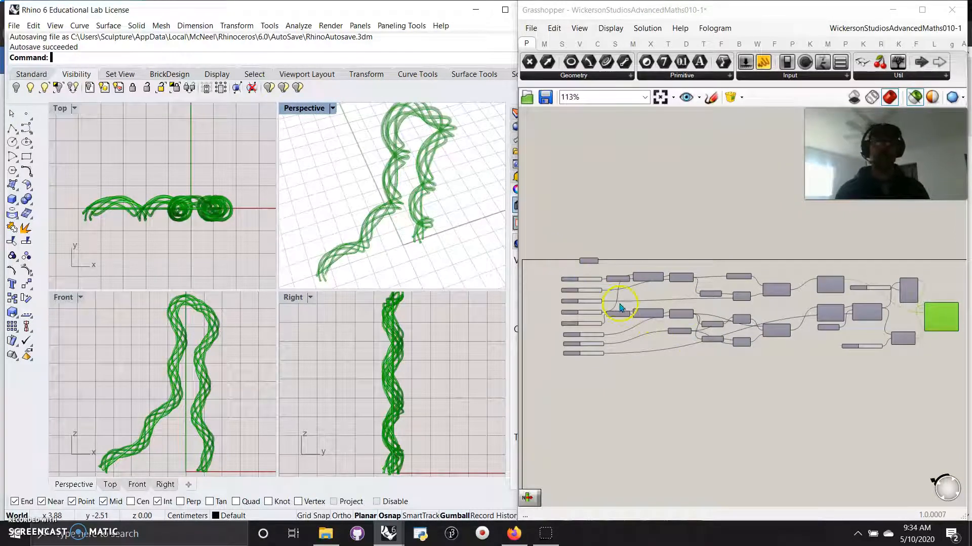
scroll(901, 354, up, 5)
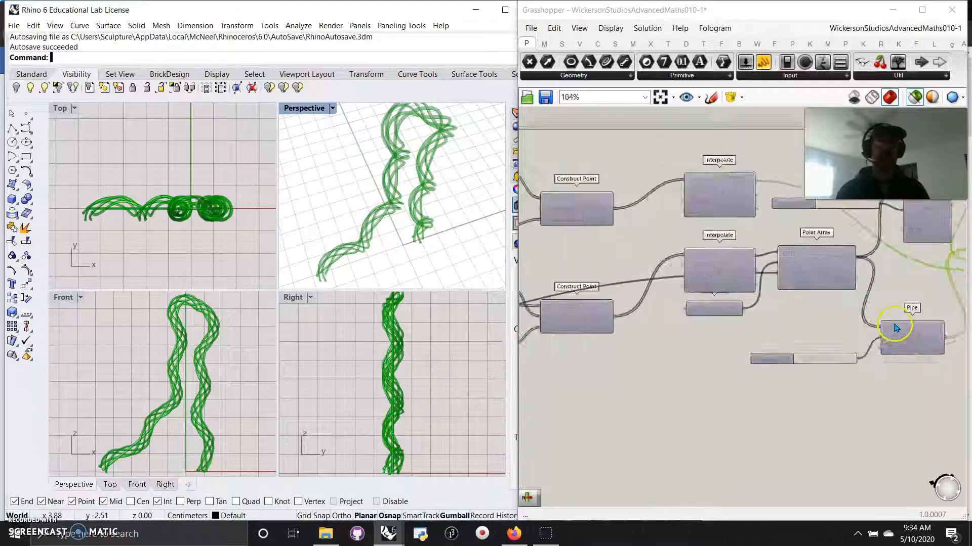
right_drag(896, 325, 750, 324)
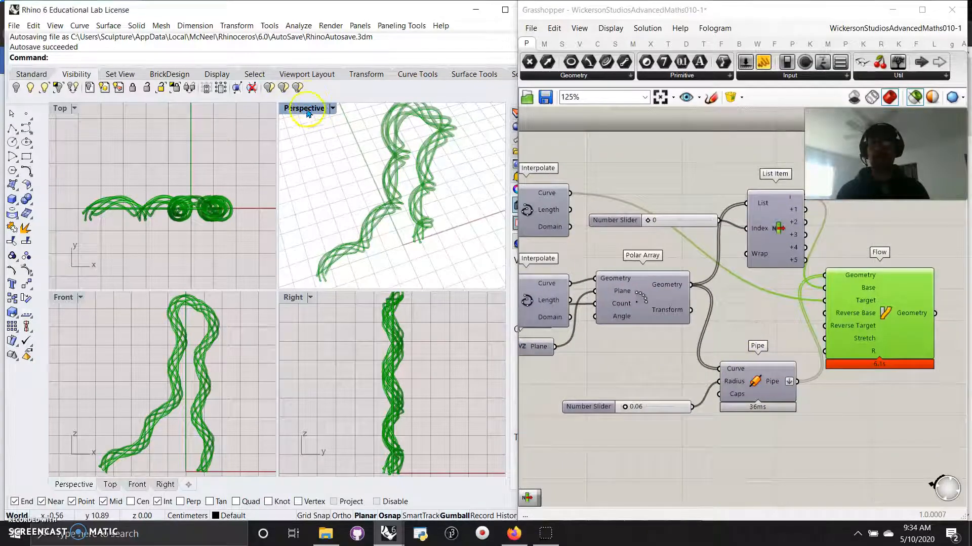
double_click(310, 108)
right_drag(316, 260, 319, 262)
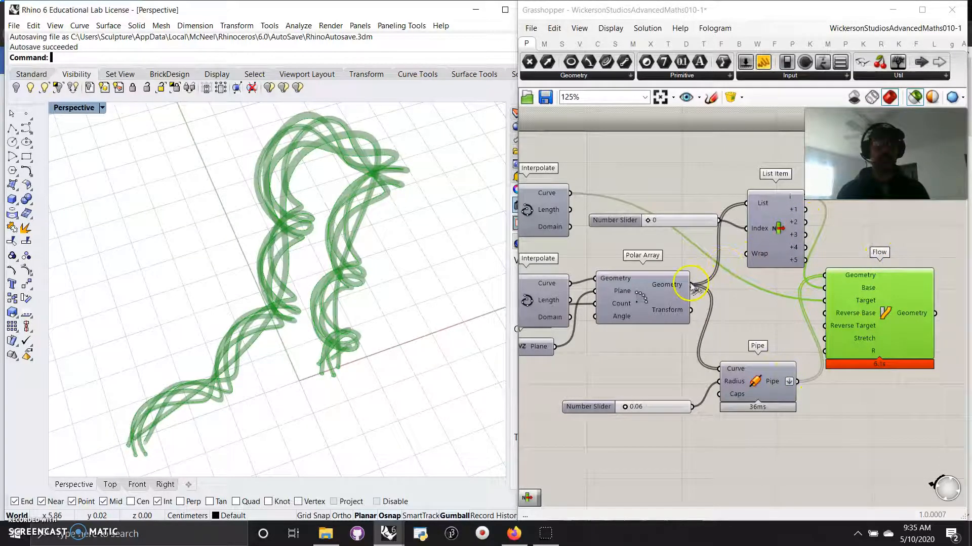
- Connect the Polar Array's Geometry output to the Flow component's Geometry input, replacing the Pipe connection, and deselect the Flow component
mouse_move(690, 289)
drag(690, 285, 811, 298)
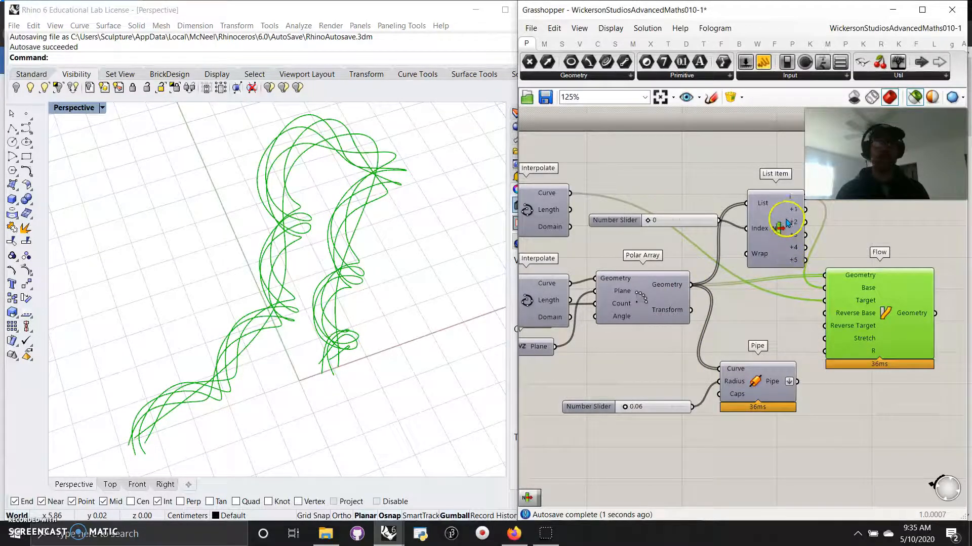
right_click(399, 313)
mouse_move(399, 312)
right_down()
mouse_move(351, 273)
mouse_move(327, 308)
mouse_move(320, 297)
right_up()
click(484, 299)
click(770, 310)
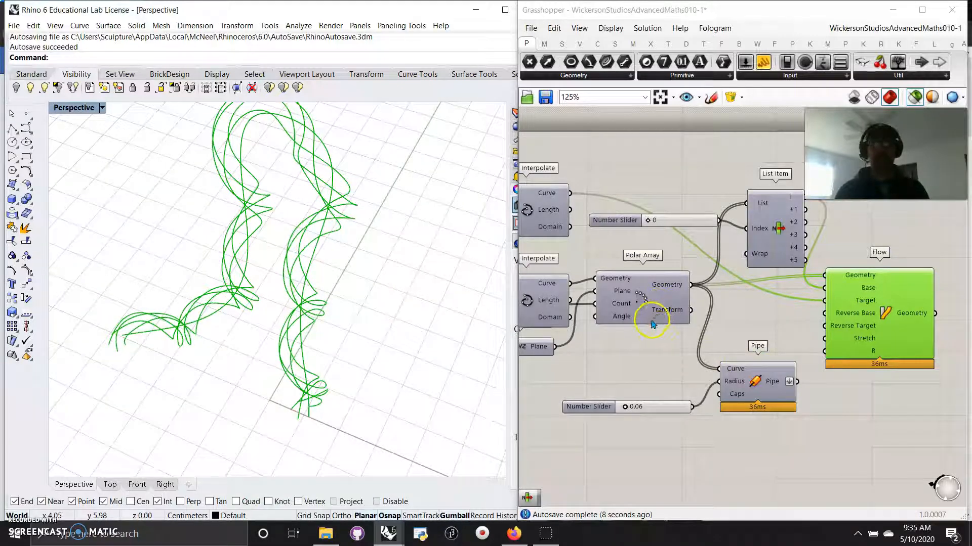
- Select the Pipe component to highlight its geometry and set the Perspective viewport to Shaded display mode
right_drag(623, 365, 690, 353)
click(830, 377)
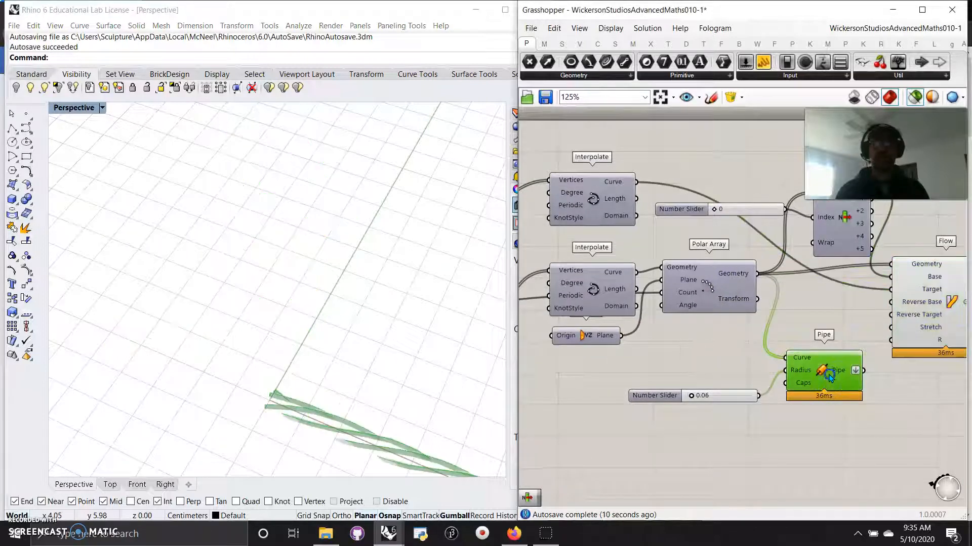
right_drag(433, 427, 396, 421)
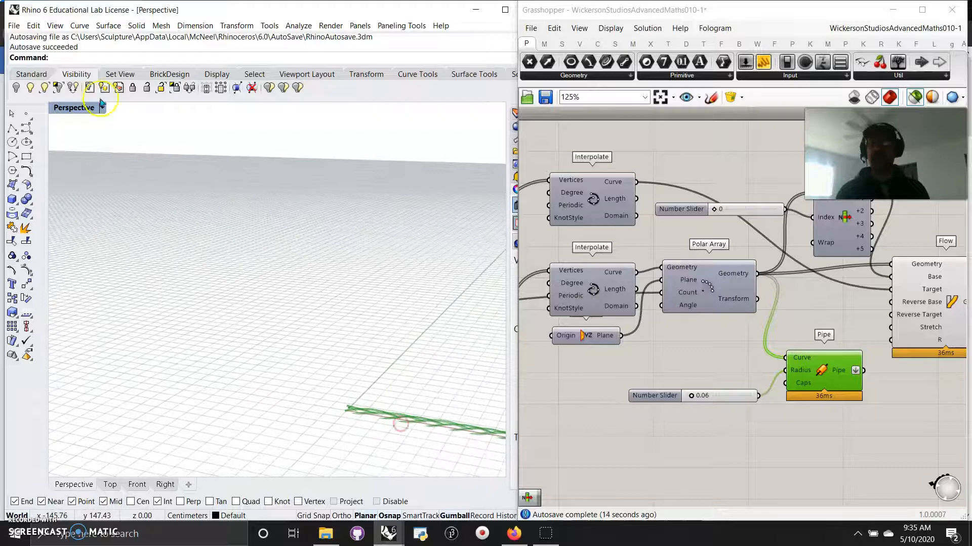
click(84, 118)
click(81, 147)
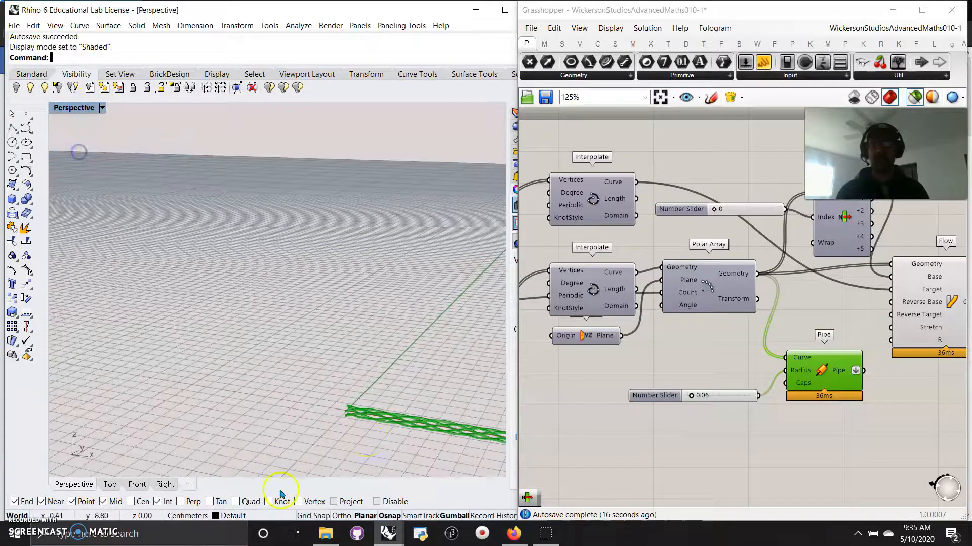
right_drag(404, 431, 432, 425)
drag(825, 366, 833, 379)
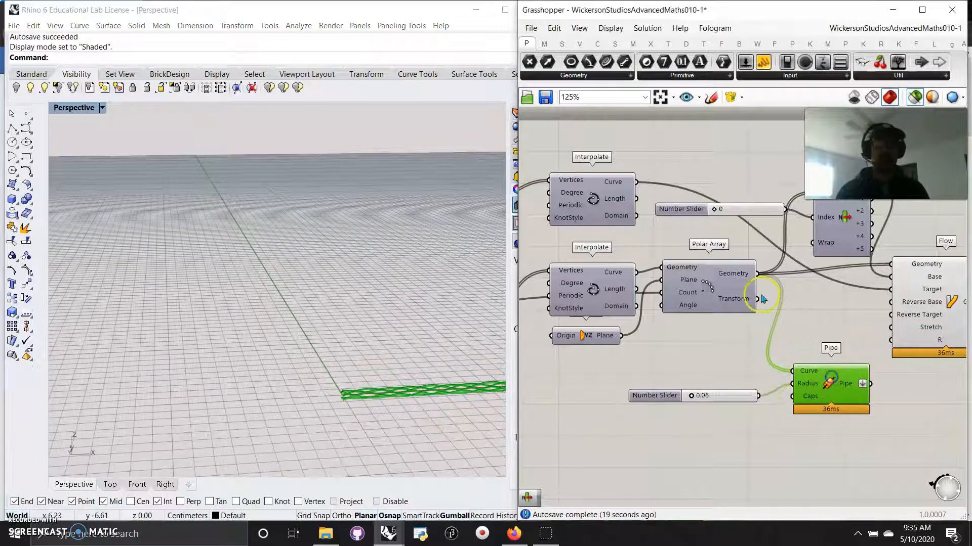
- Examine the helix definition from Polar Array back through Interpolate and Construct Point to the number sliders
click(711, 294)
right_drag(675, 350, 789, 364)
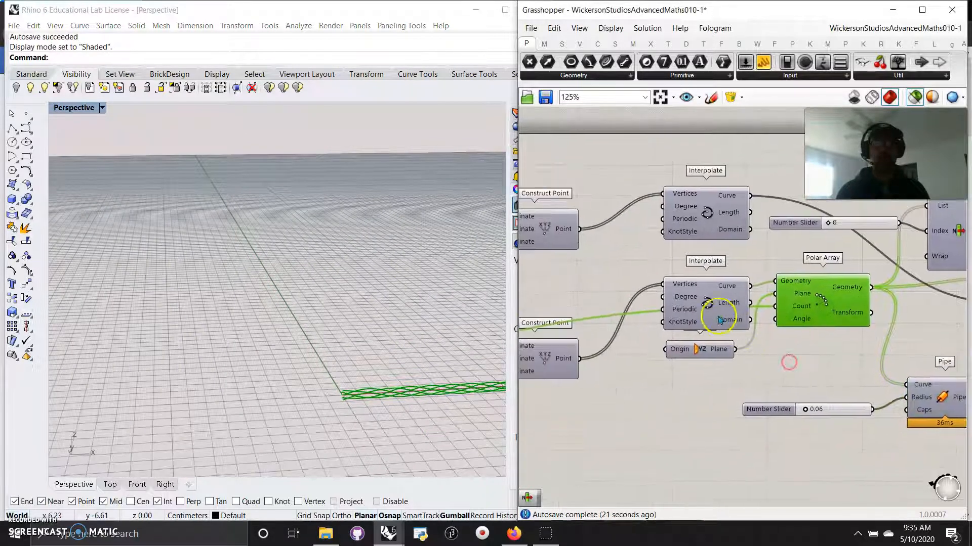
click(704, 303)
right_drag(618, 420, 863, 416)
click(813, 337)
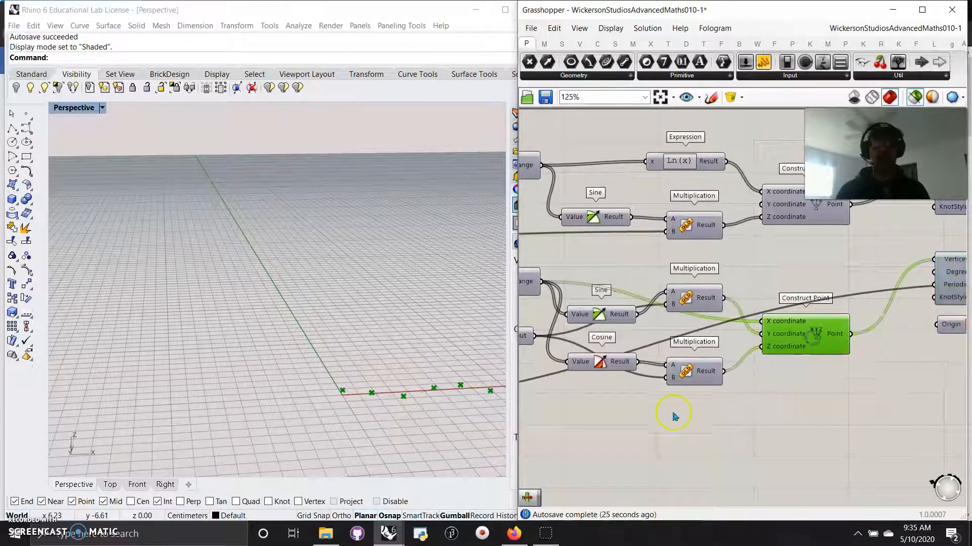
right_drag(673, 413, 834, 416)
right_drag(664, 399, 721, 437)
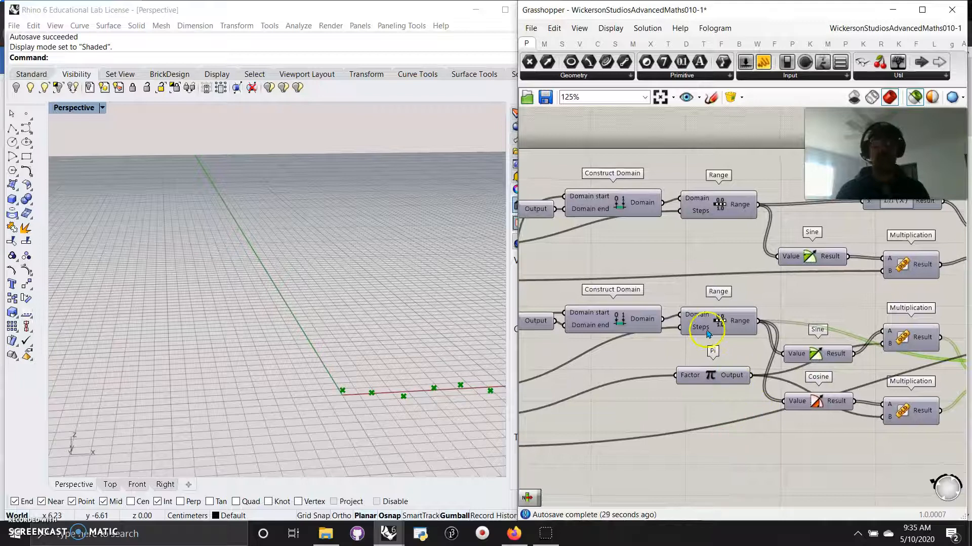
mouse_move(618, 386)
right_down()
mouse_move(839, 396)
mouse_move(822, 391)
right_up()
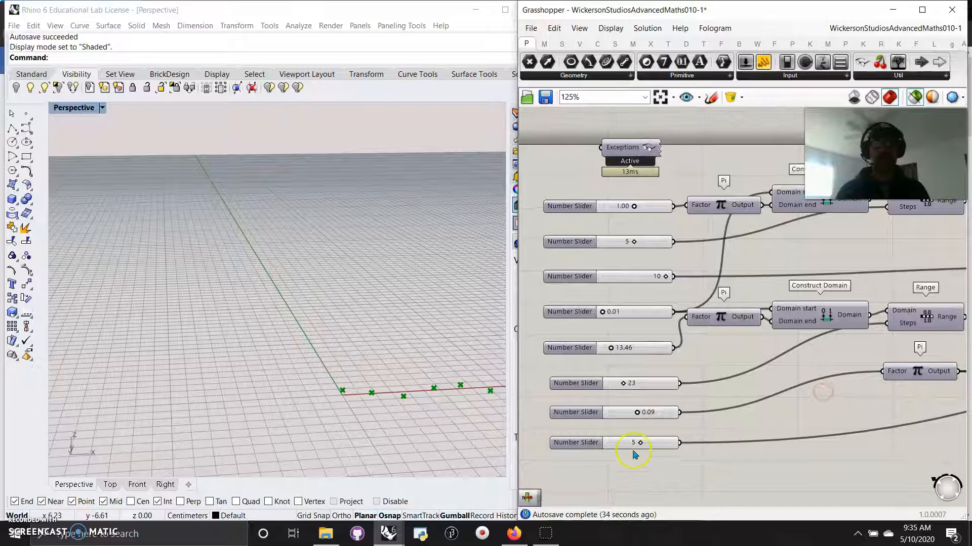
mouse_move(457, 407)
right_down()
mouse_move(434, 397)
mouse_move(298, 416)
mouse_move(287, 391)
mouse_move(369, 455)
mouse_move(354, 442)
mouse_move(375, 379)
mouse_move(427, 407)
right_up()
right_drag(831, 457, 524, 414)
right_drag(955, 402, 737, 354)
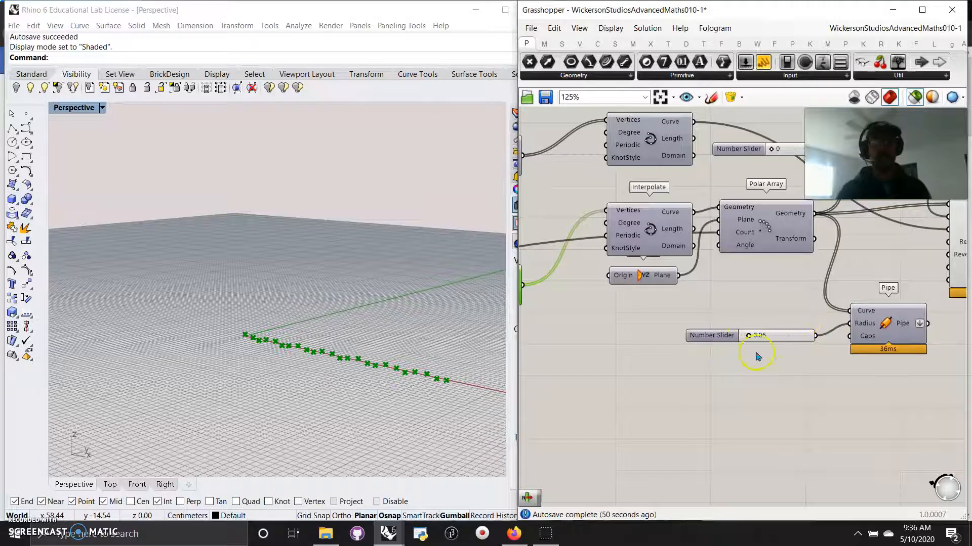
- Disable the Pipe component on the Polar Array curves
mouse_move(640, 383)
right_down()
mouse_move(639, 401)
mouse_move(597, 396)
right_up()
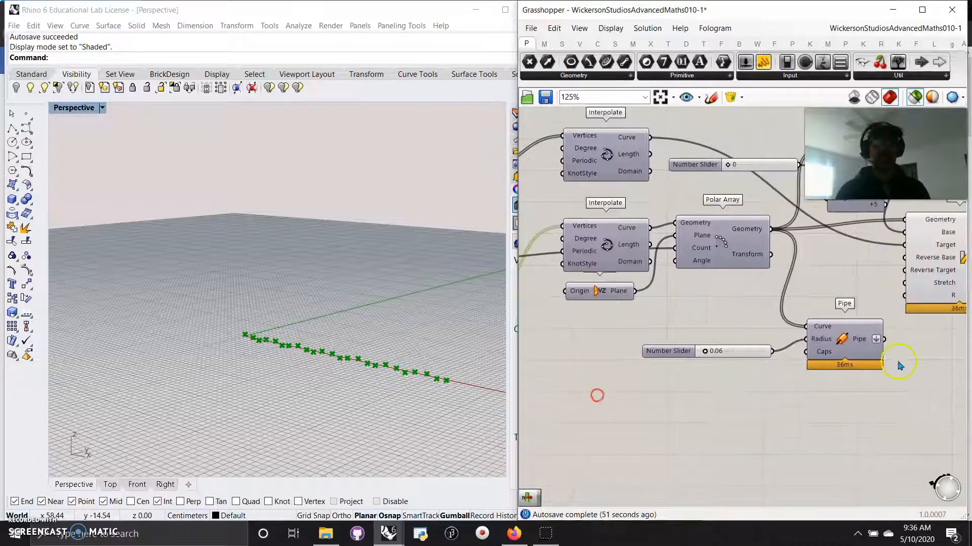
click(850, 345)
right_click(848, 345)
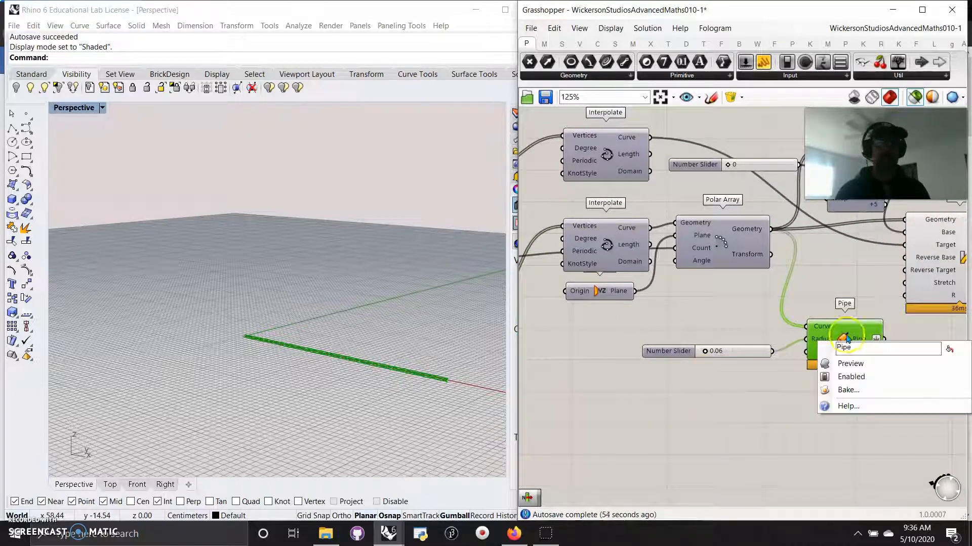
click(851, 364)
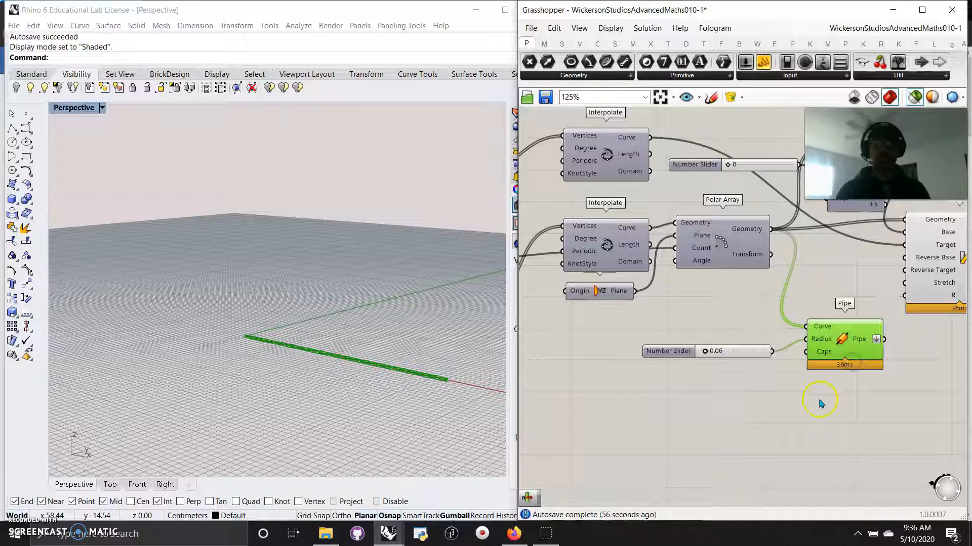
right_click(829, 357)
click(849, 365)
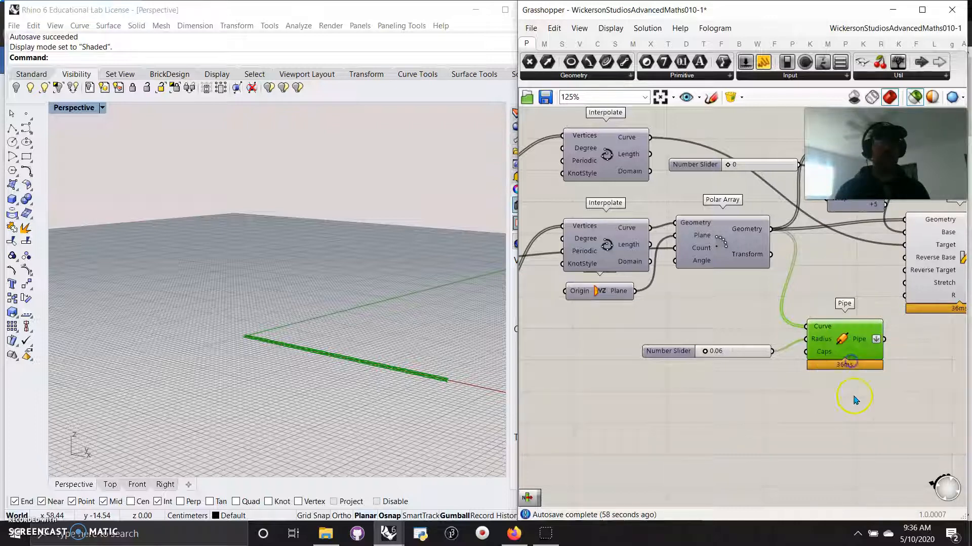
right_click(843, 344)
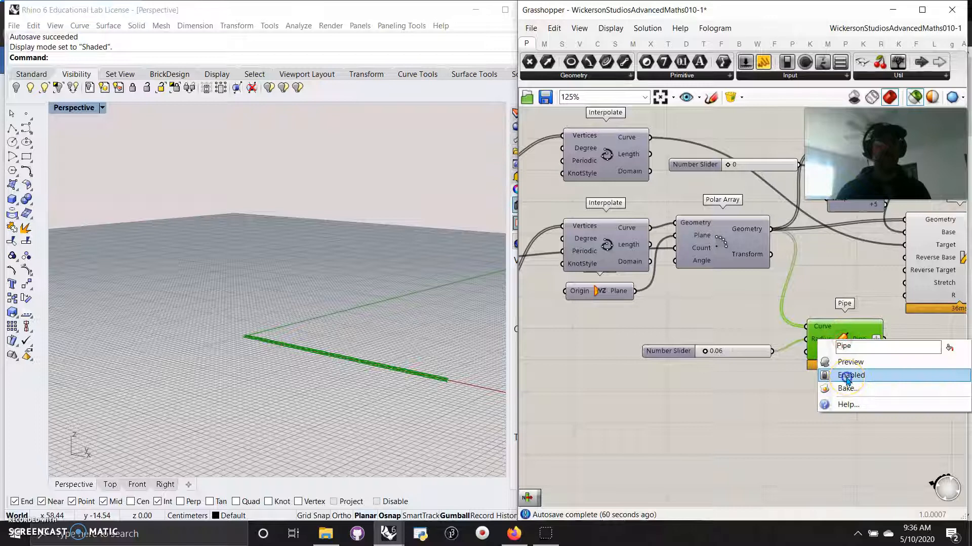
click(848, 376)
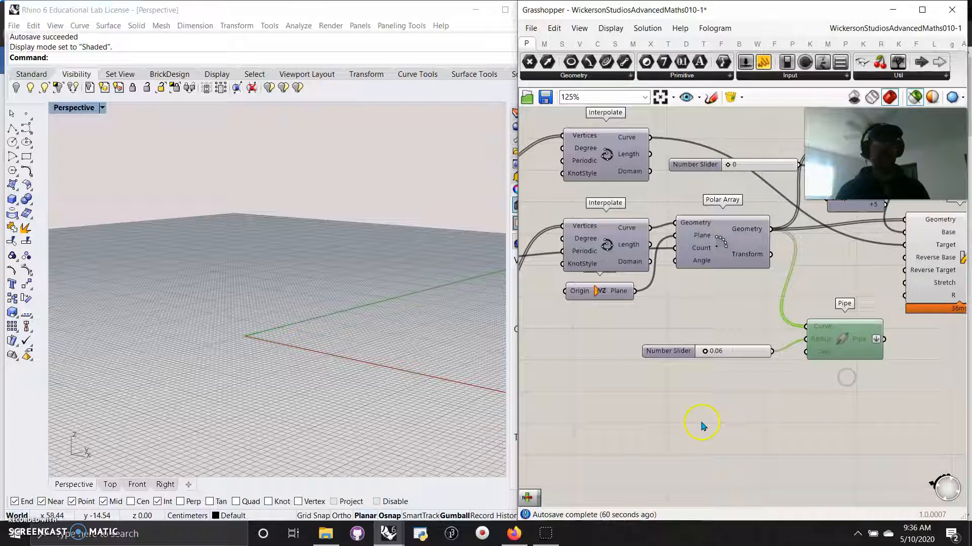
- Examine the Flow result, the points of the lower Construct Point component, and the number sliders driving them
click(942, 256)
right_drag(730, 307, 831, 322)
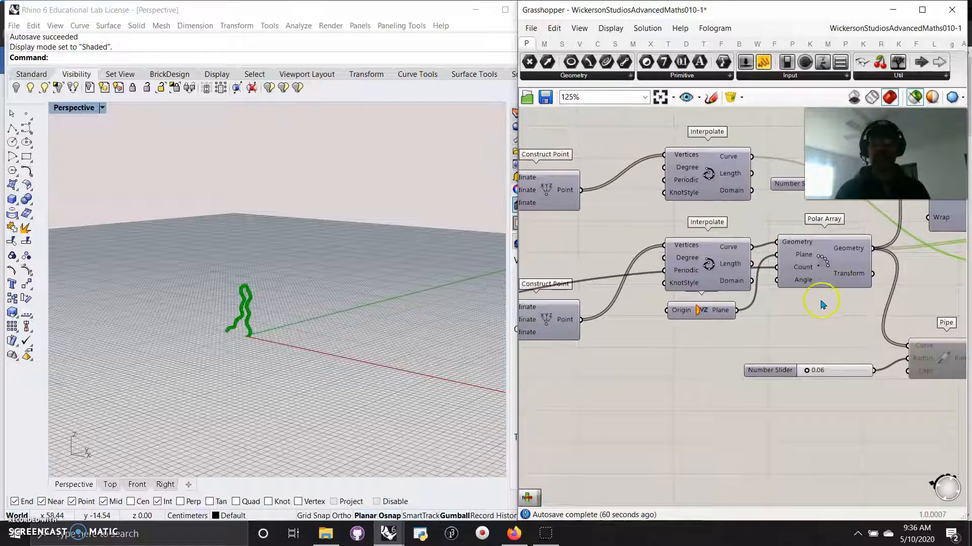
right_drag(282, 325, 243, 326)
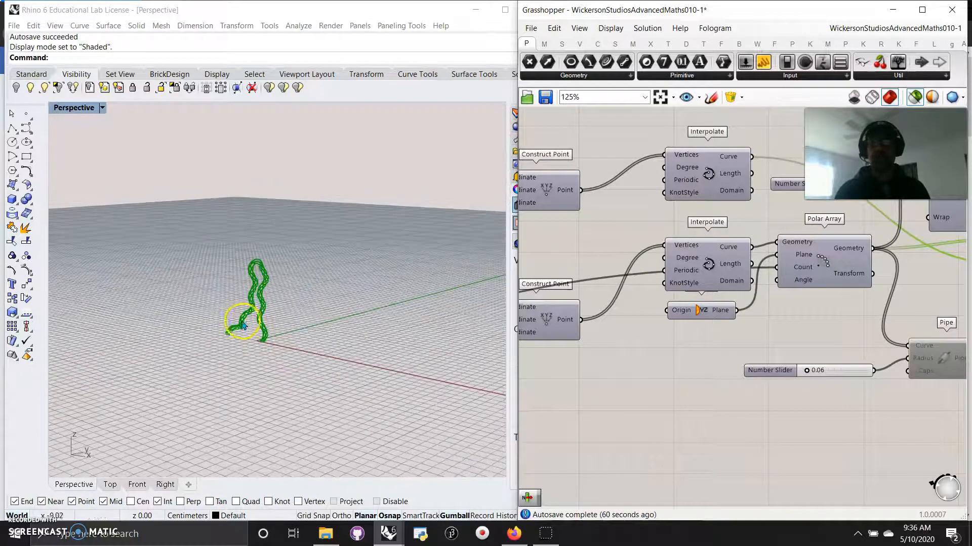
right_drag(726, 336, 876, 321)
click(798, 299)
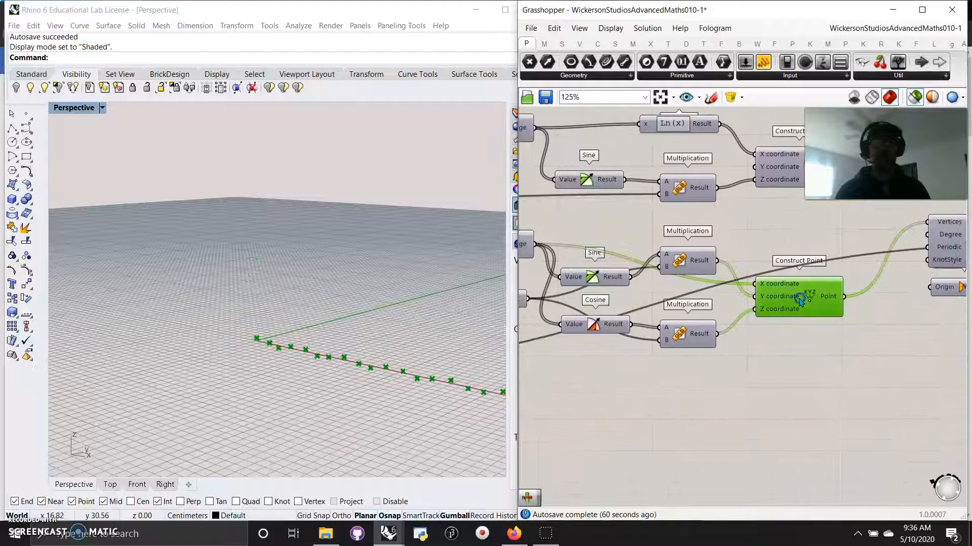
right_drag(742, 418, 883, 417)
right_drag(611, 383, 877, 415)
right_drag(730, 385, 753, 395)
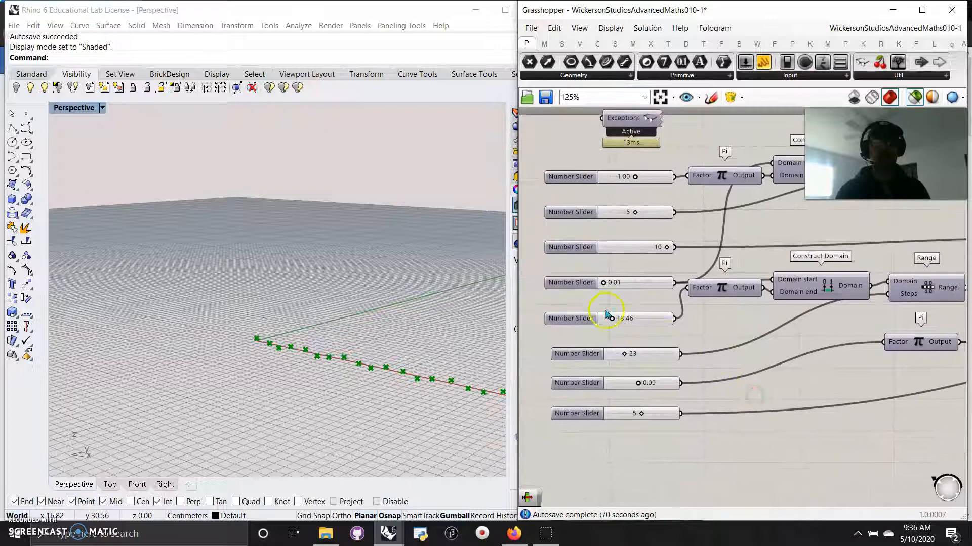
- Move the Pi component feeding the lower Construct Domain slightly down and select the lower Construct Point component
drag(729, 289, 727, 300)
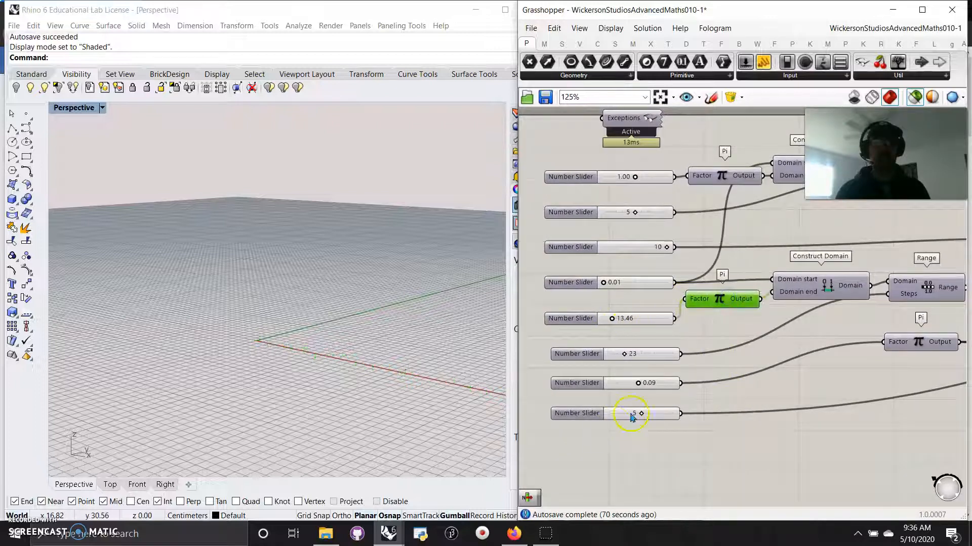
right_drag(893, 250, 586, 242)
click(909, 334)
right_drag(615, 424, 941, 383)
- Set the number slider feeding the Pi factor of the sine and cosine multiplications to 0.15
drag(662, 368, 654, 369)
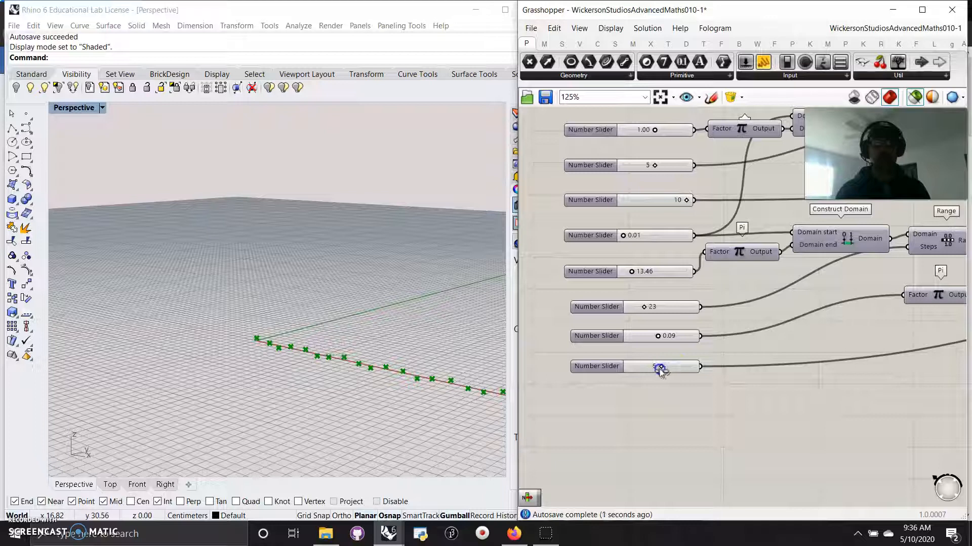
right_drag(876, 352, 521, 350)
right_drag(952, 354, 833, 354)
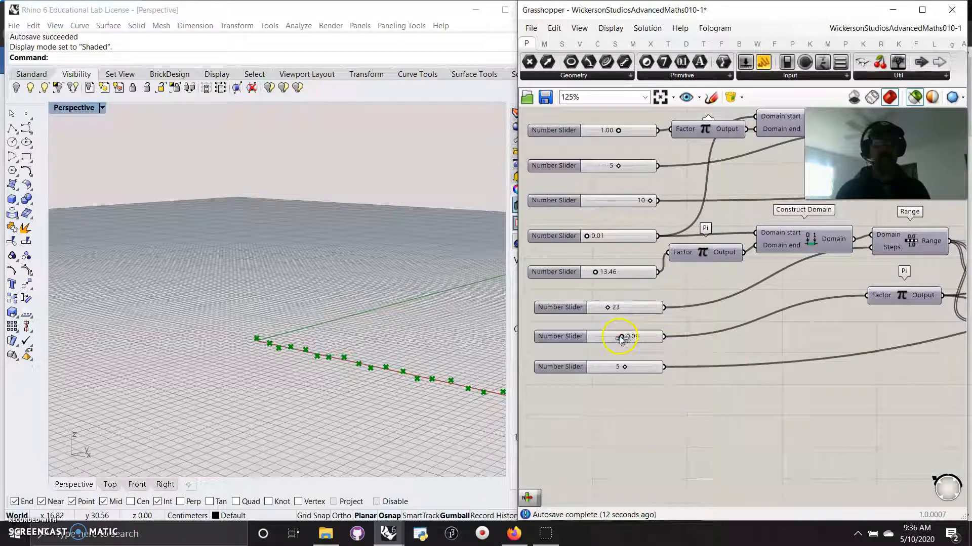
drag(612, 339, 637, 341)
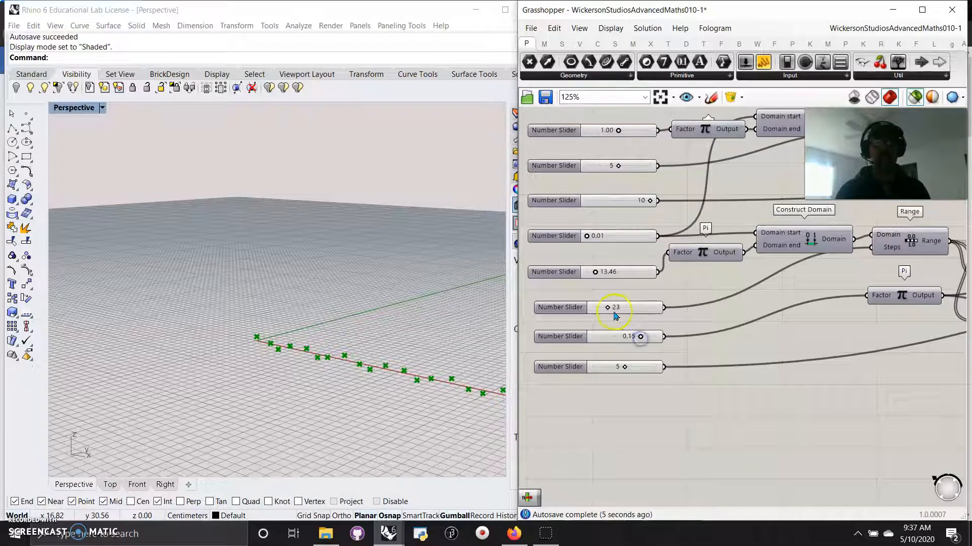
- Set the lower Range's step count slider to 34 and the lower Construct Domain's Pi factor slider to 10.26
mouse_move(609, 310)
mouse_down()
mouse_move(628, 309)
mouse_move(616, 312)
mouse_up()
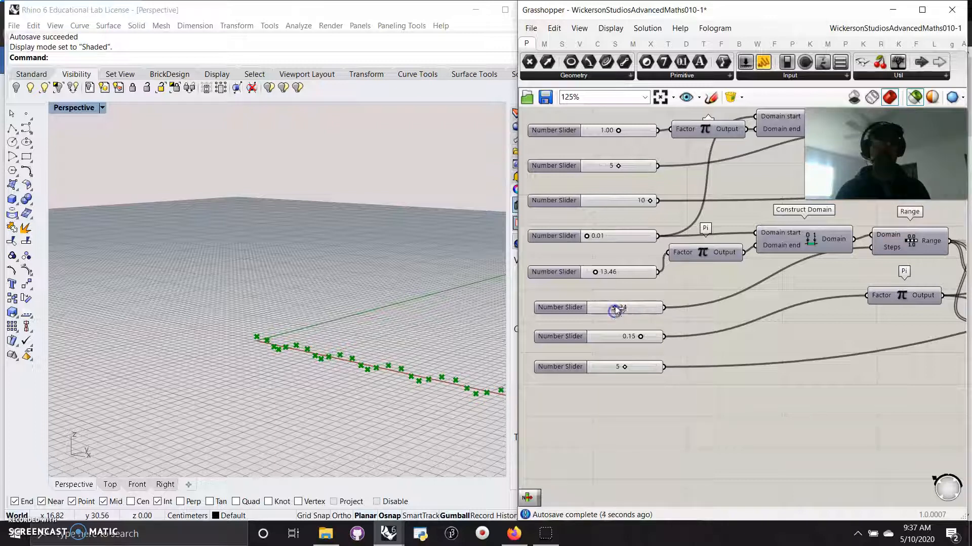
mouse_move(595, 274)
mouse_down()
mouse_move(611, 275)
mouse_move(593, 280)
mouse_up()
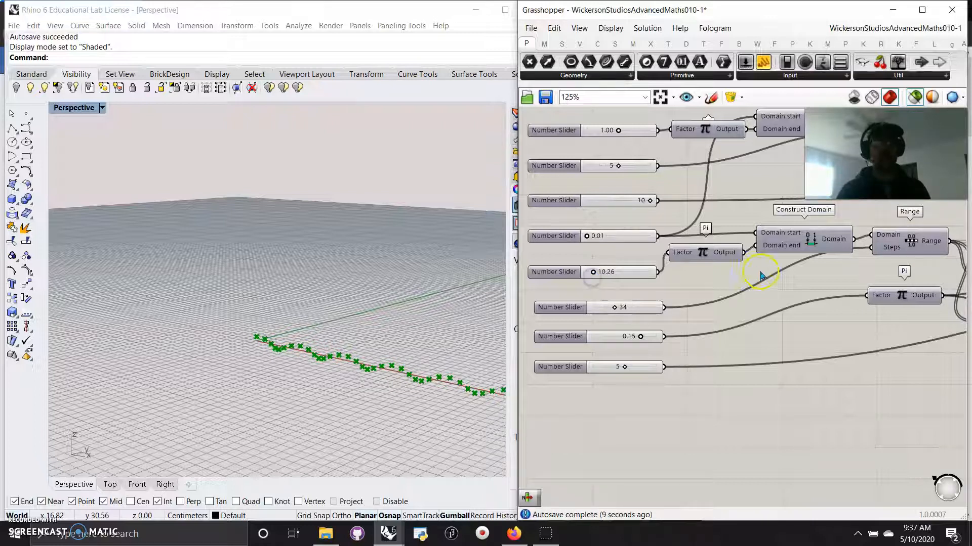
- Turn off the selected-only preview and view the flowed curves in the Perspective viewport
right_drag(774, 310, 646, 321)
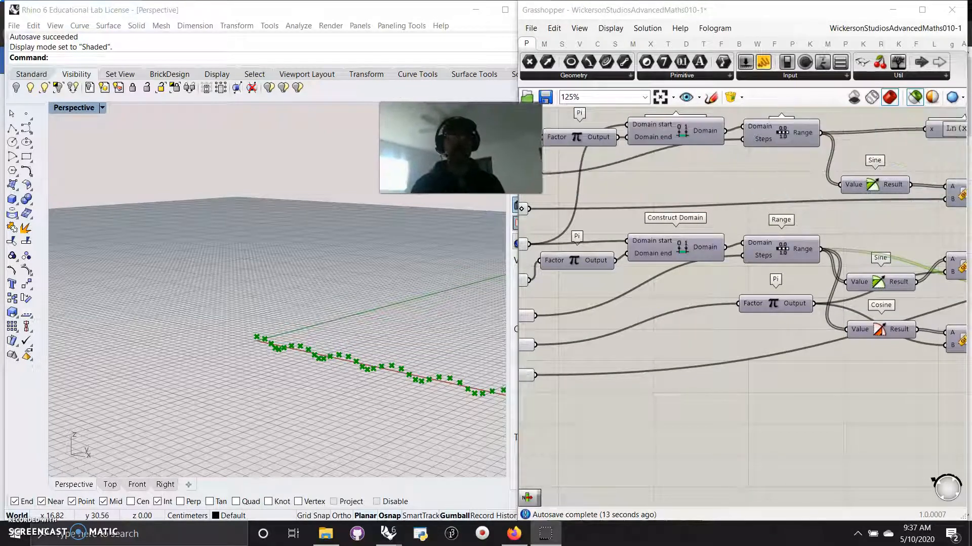
click(911, 99)
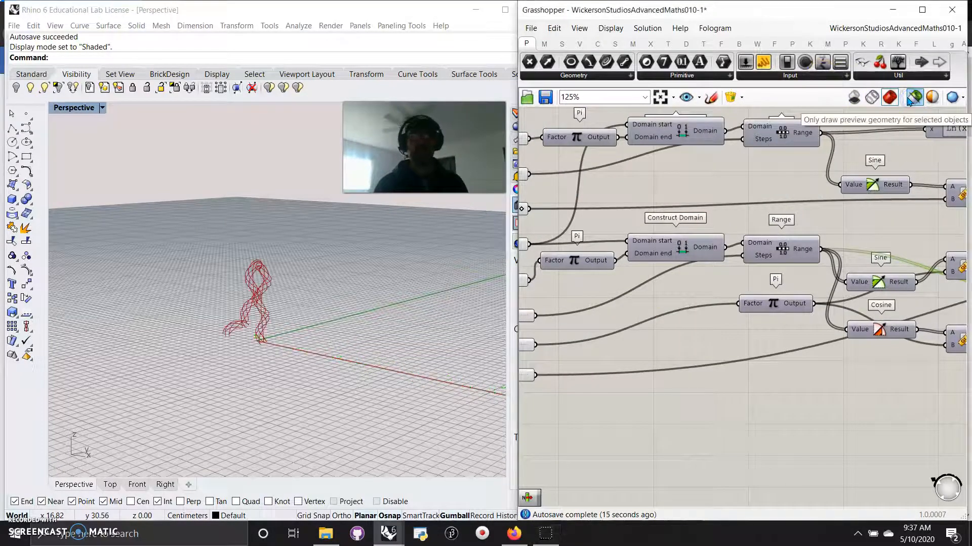
right_drag(265, 349, 301, 367)
- Set the lower domain's Pi factor to 13.46, the Range steps to 42 and the sine and cosine multiplier slider to 0.11
right_drag(567, 359, 802, 315)
drag(697, 241, 712, 242)
drag(696, 241, 699, 243)
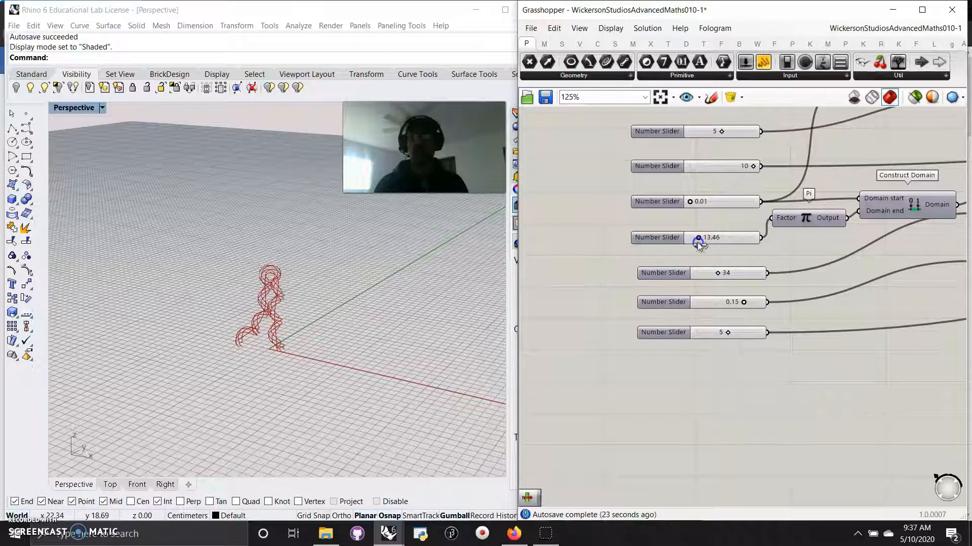
drag(719, 275, 727, 334)
- Limit the preview to selected components and display the Polar Array's curves on their own
right_drag(896, 340, 634, 363)
right_drag(886, 360, 813, 369)
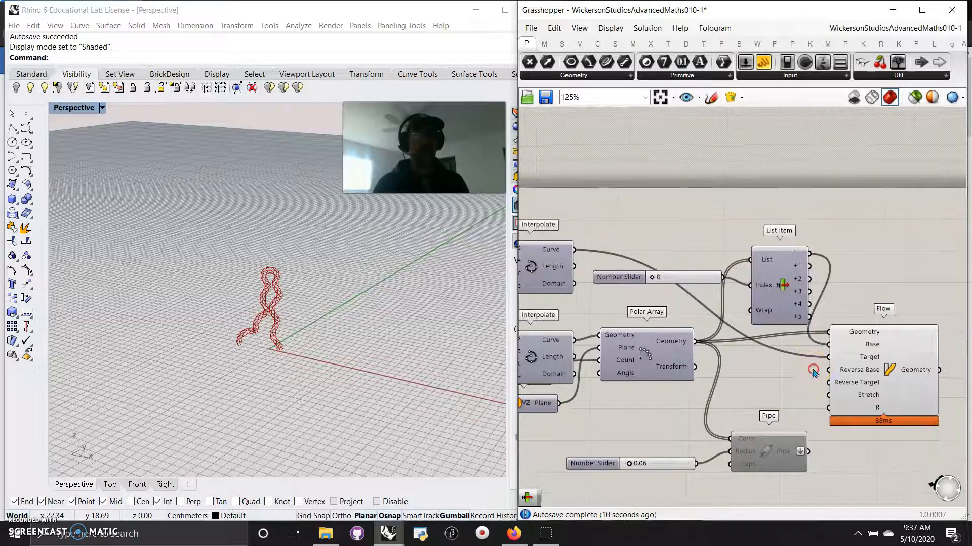
click(872, 381)
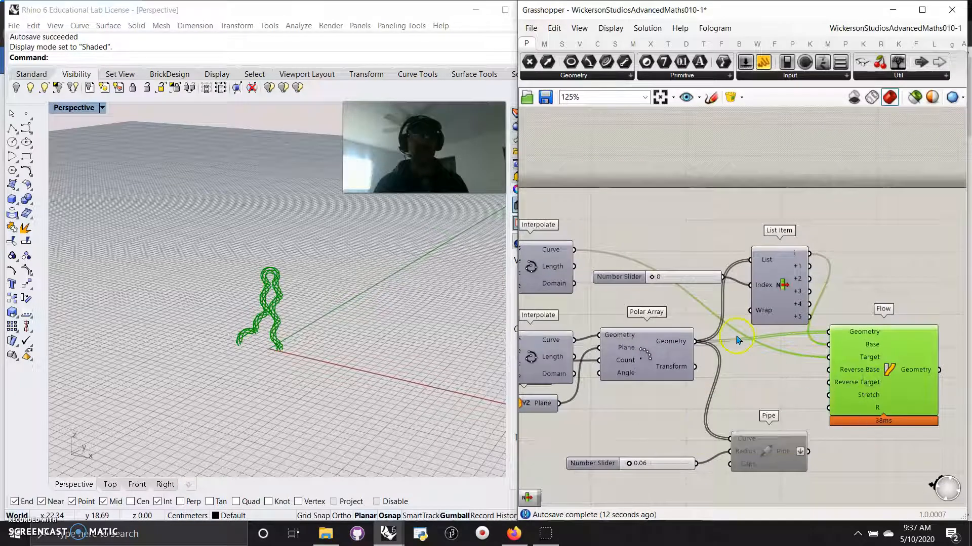
click(658, 370)
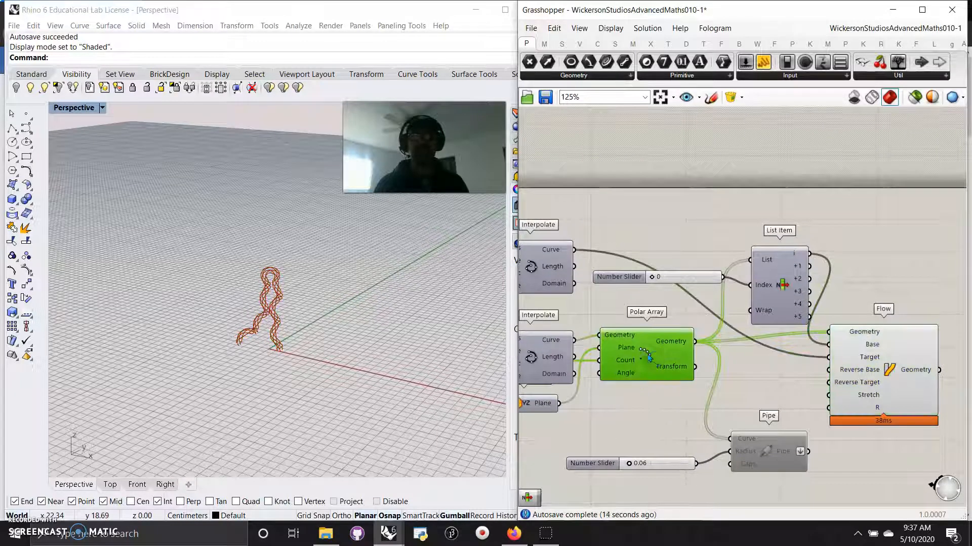
right_click(645, 354)
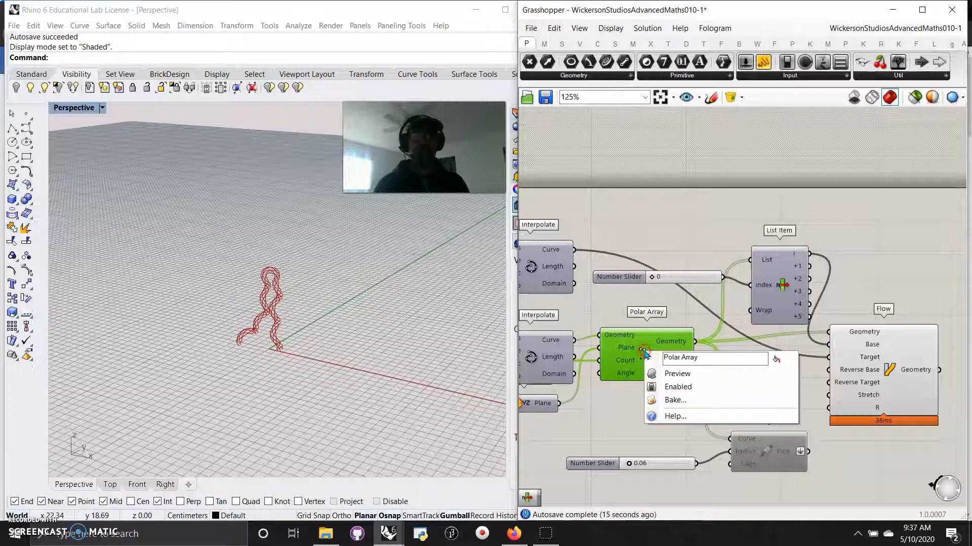
click(675, 374)
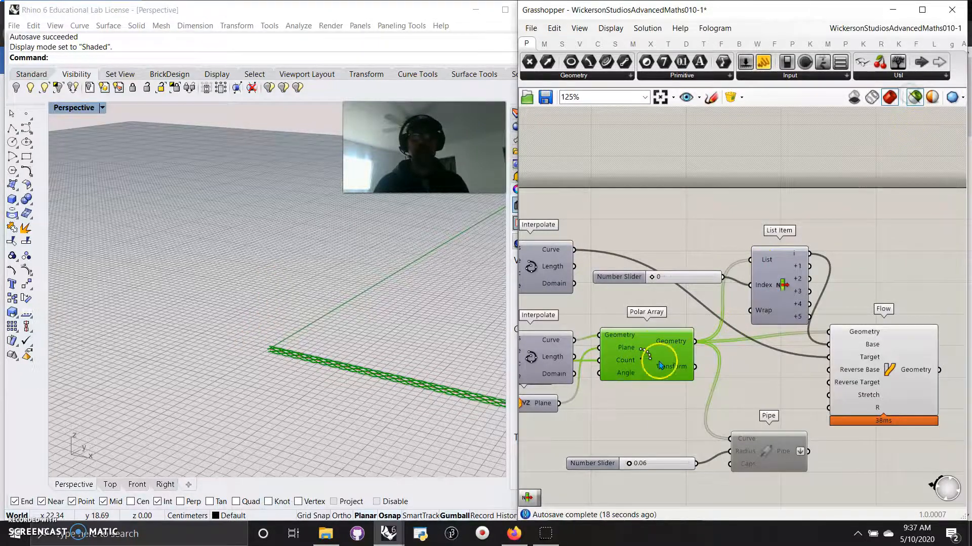
right_drag(315, 434, 299, 420)
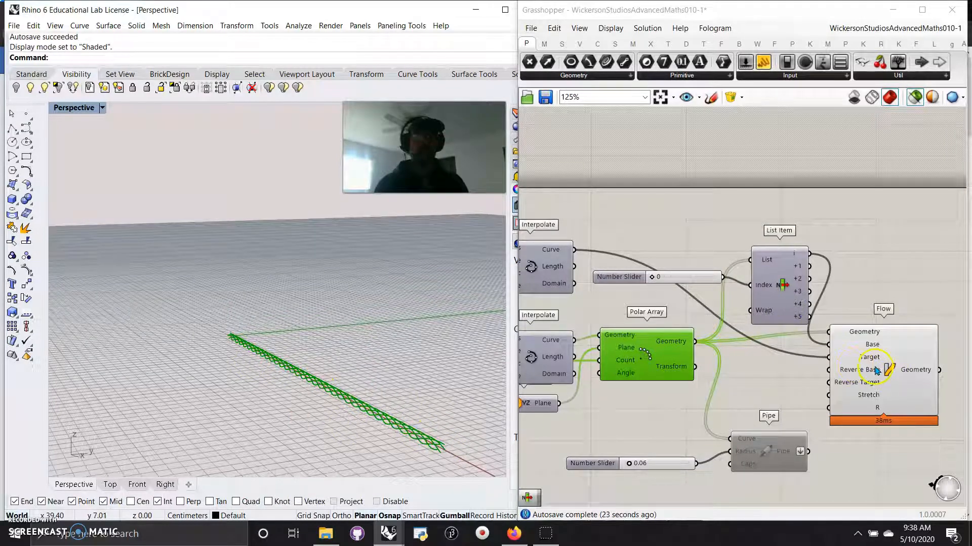
- Examine the upper Interpolate target curve, the Construct Point points behind it and the Ln(x) expression feeding them
click(542, 273)
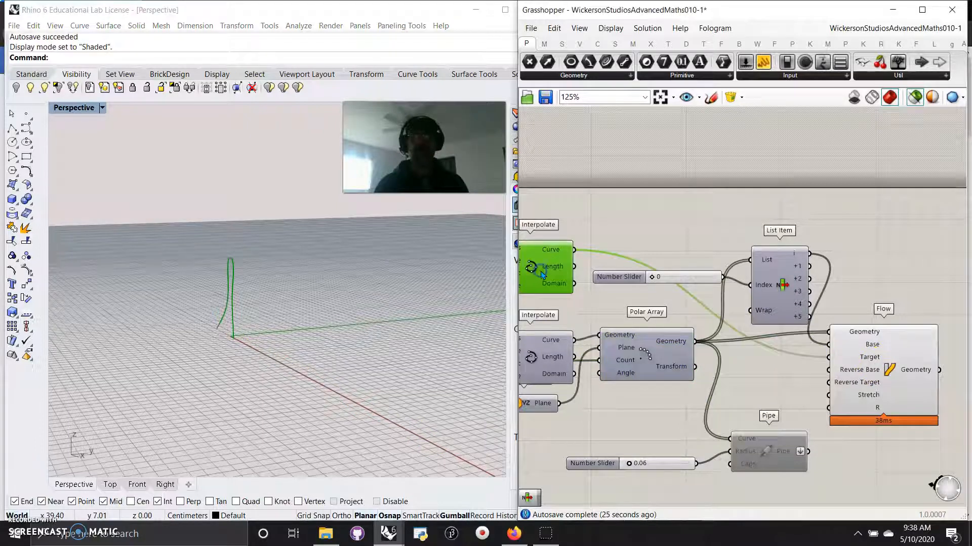
right_drag(575, 353, 913, 370)
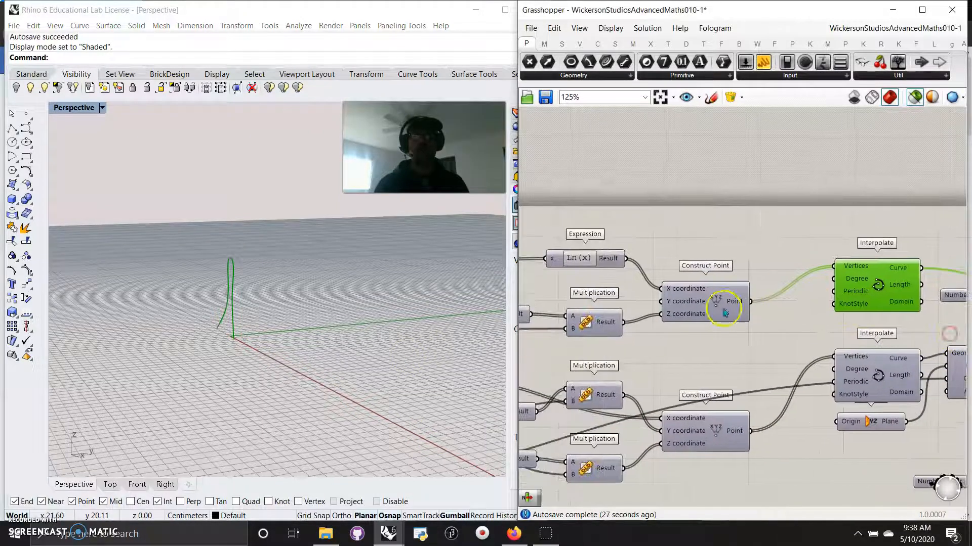
right_click(713, 308)
click(698, 306)
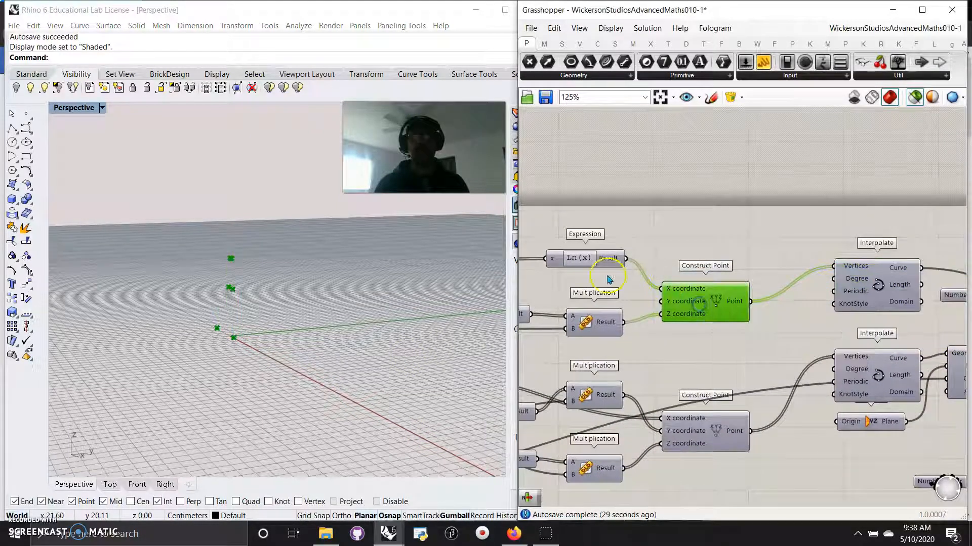
right_click(572, 260)
click(569, 289)
right_drag(563, 285, 539, 293)
click(834, 293)
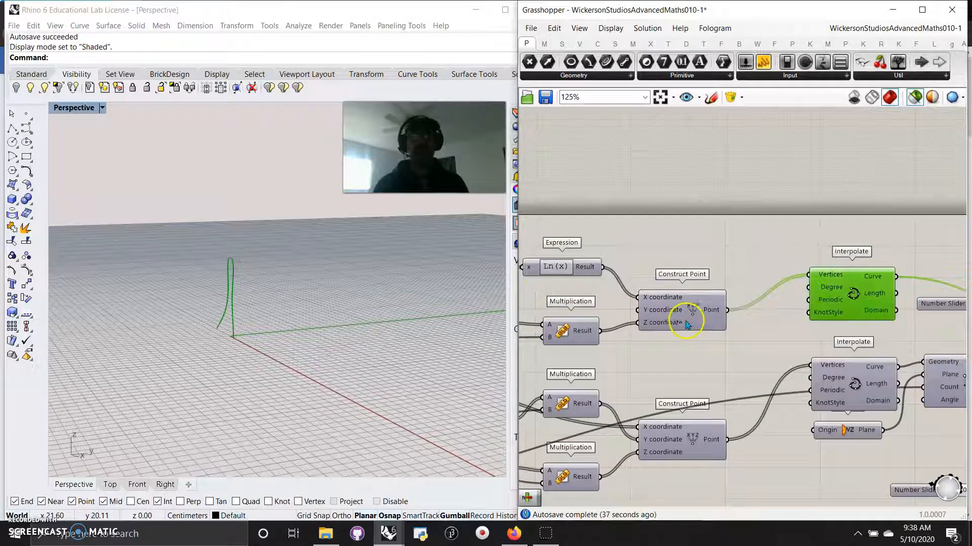
- Set the number slider feeding the upper Construct Domain's Pi factor to 1.91
mouse_move(646, 347)
right_down()
mouse_move(897, 352)
mouse_move(759, 334)
mouse_move(857, 331)
right_up()
right_drag(715, 345, 793, 347)
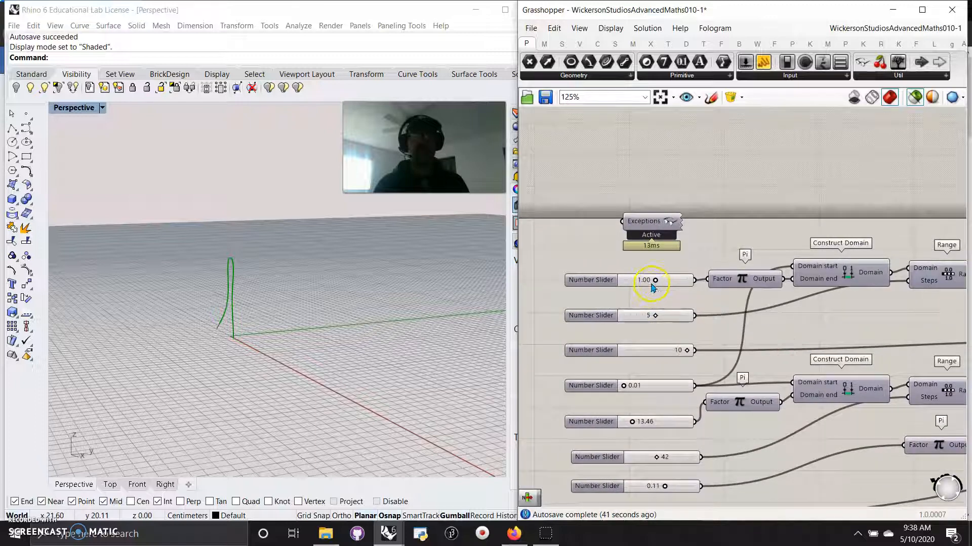
drag(656, 283, 687, 281)
- Switch to the four-viewport layout and zoom all viewports to the extents of the target curve
double_click(74, 108)
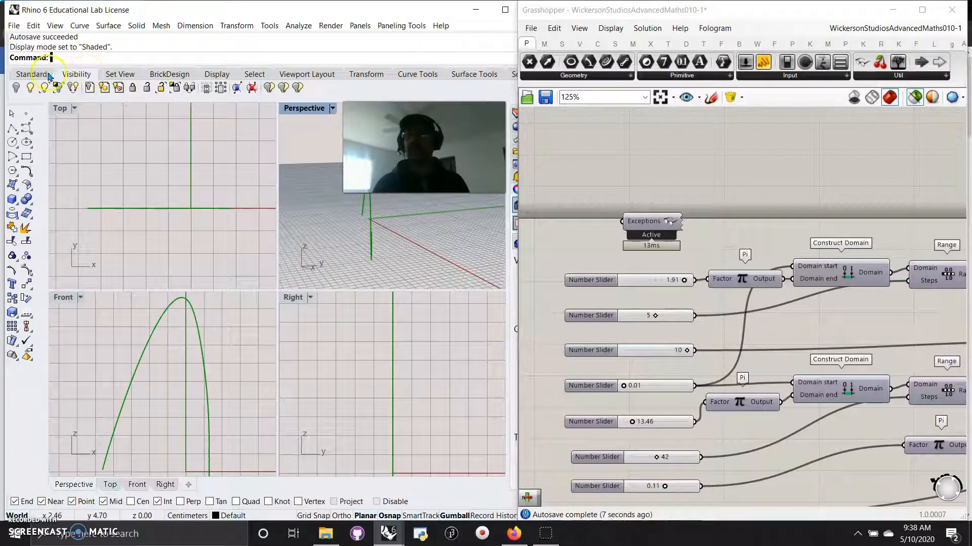
click(32, 76)
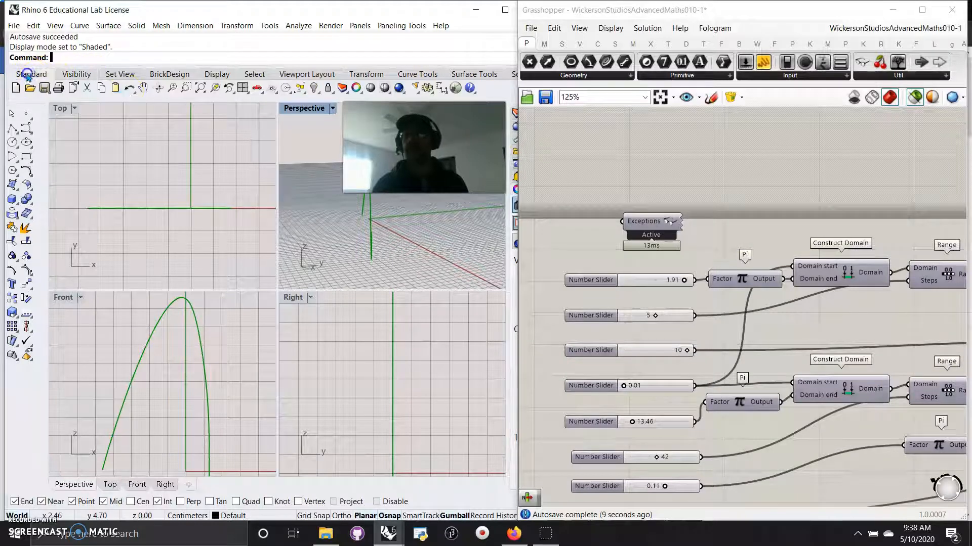
click(201, 89)
scroll(60, 404, up, 8)
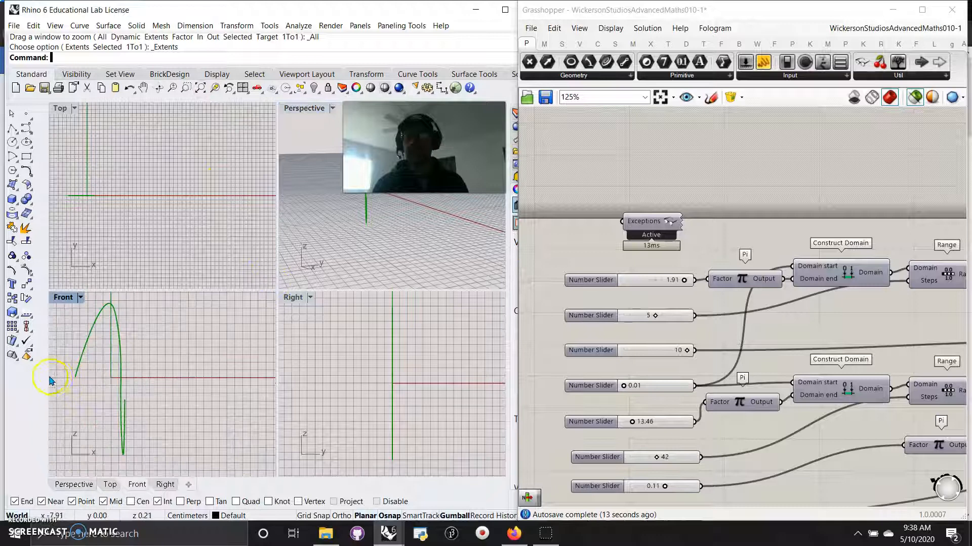
- Examine the target curve's shape in the Front, Top, Right and Perspective viewports
right_drag(130, 377, 159, 394)
scroll(158, 393, down, 4)
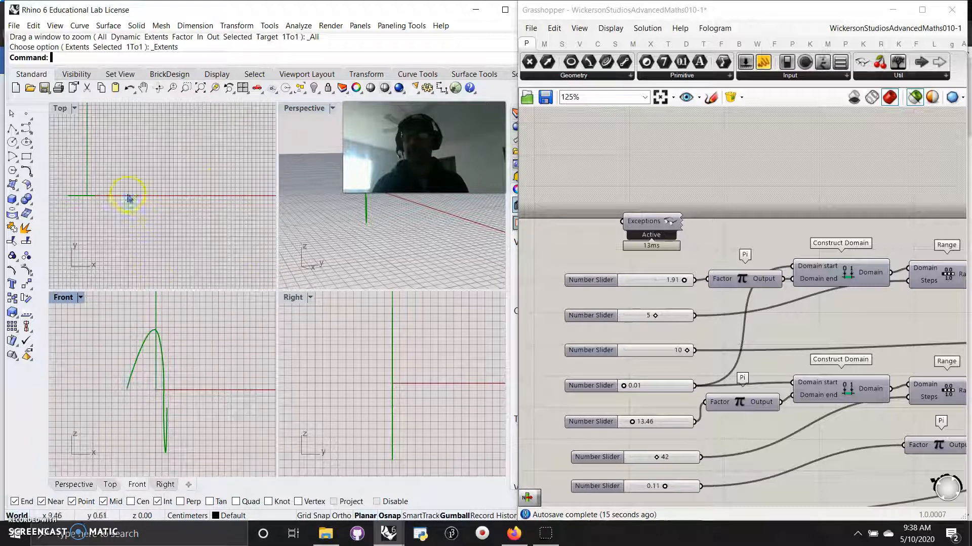
scroll(97, 185, up, 6)
right_drag(111, 161, 169, 256)
scroll(173, 230, down, 6)
right_drag(256, 252, 224, 221)
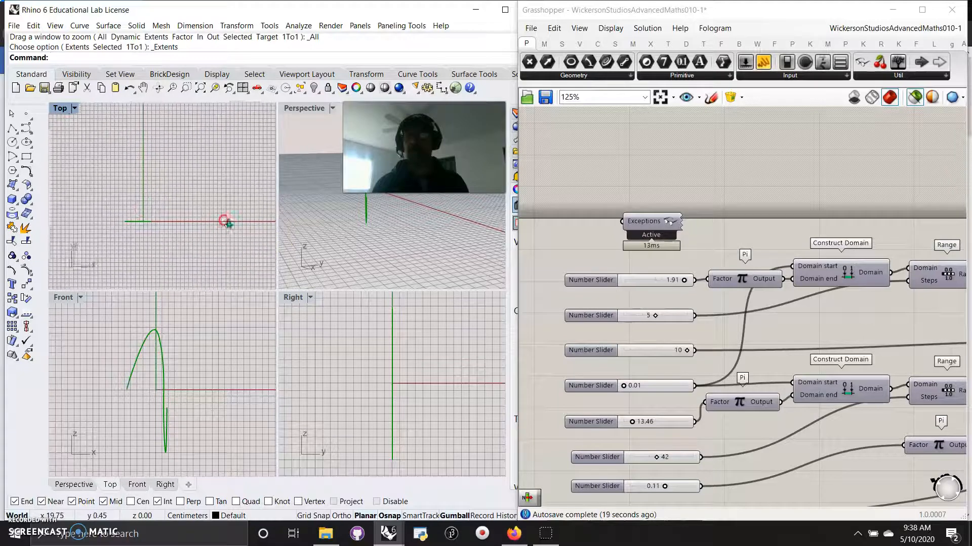
click(381, 385)
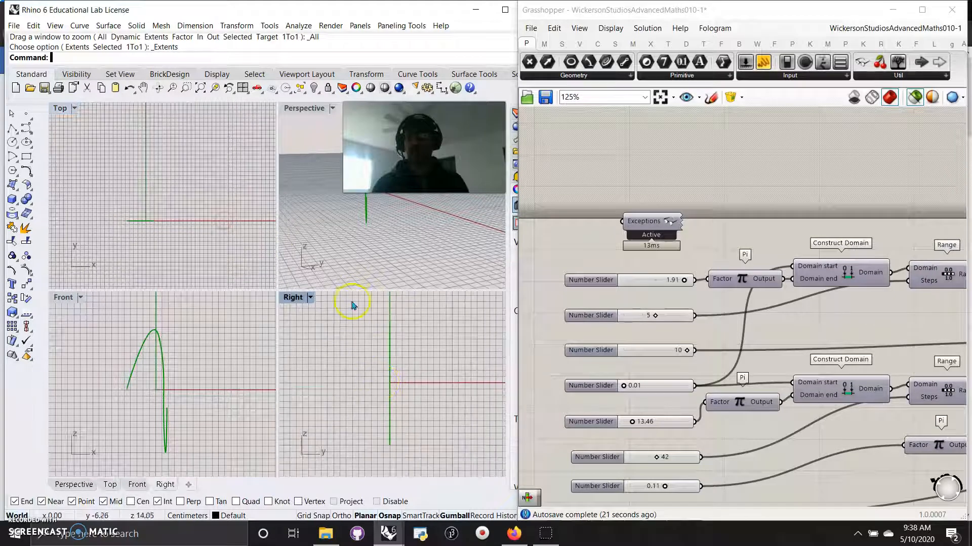
right_drag(397, 198, 486, 208)
right_click(298, 199)
right_drag(299, 199, 367, 242)
scroll(370, 237, down, 4)
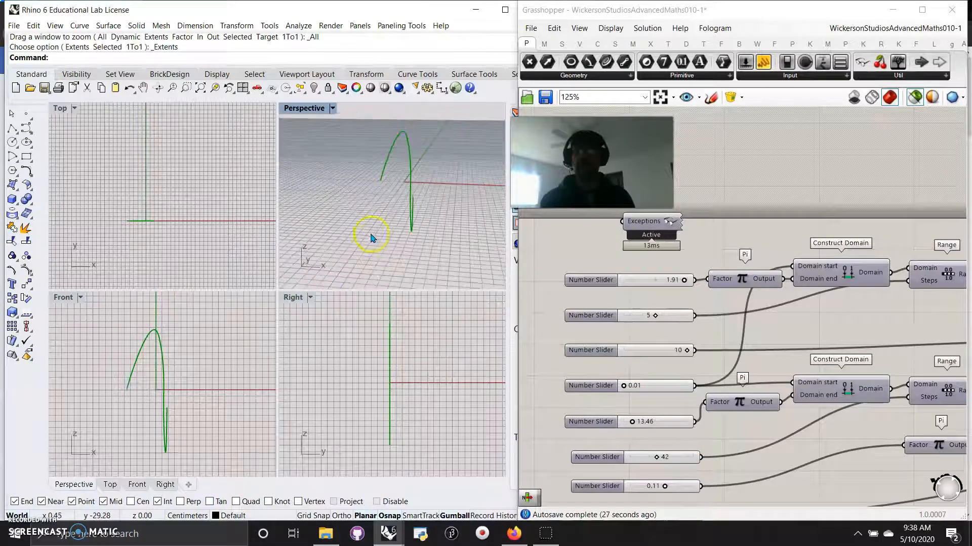
- Set the upper Pi factor slider to 1.29 and the slider multiplying the upper sine values to 7
drag(686, 282, 657, 320)
drag(671, 356, 673, 352)
mouse_move(925, 311)
right_down()
mouse_move(661, 323)
mouse_move(926, 318)
right_up()
click(547, 317)
- Keep the shared domain start slider at 0.01 and set the upper Pi factor slider to 1.77
right_drag(594, 346, 600, 296)
right_drag(526, 306, 953, 281)
drag(606, 321, 583, 327)
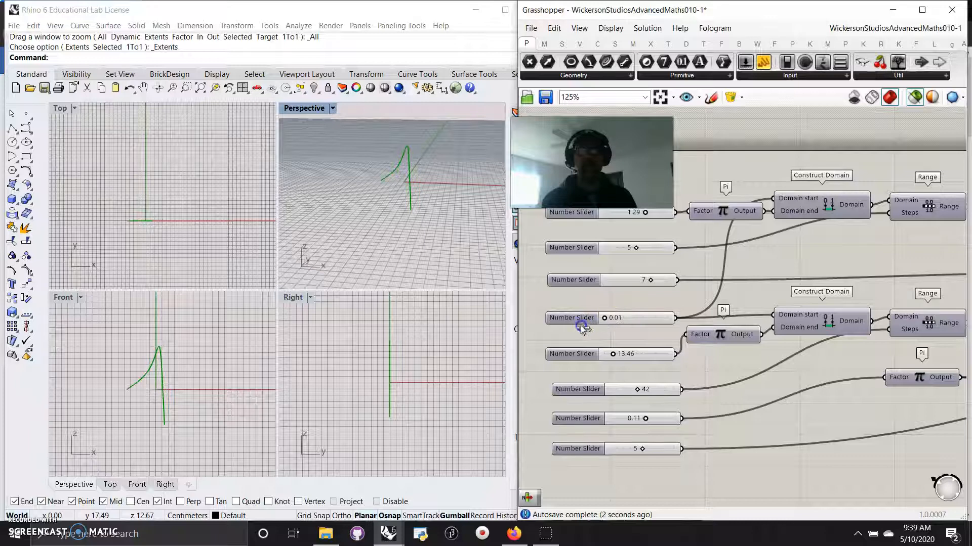
mouse_move(645, 216)
mouse_down()
mouse_move(629, 222)
mouse_move(659, 227)
mouse_up()
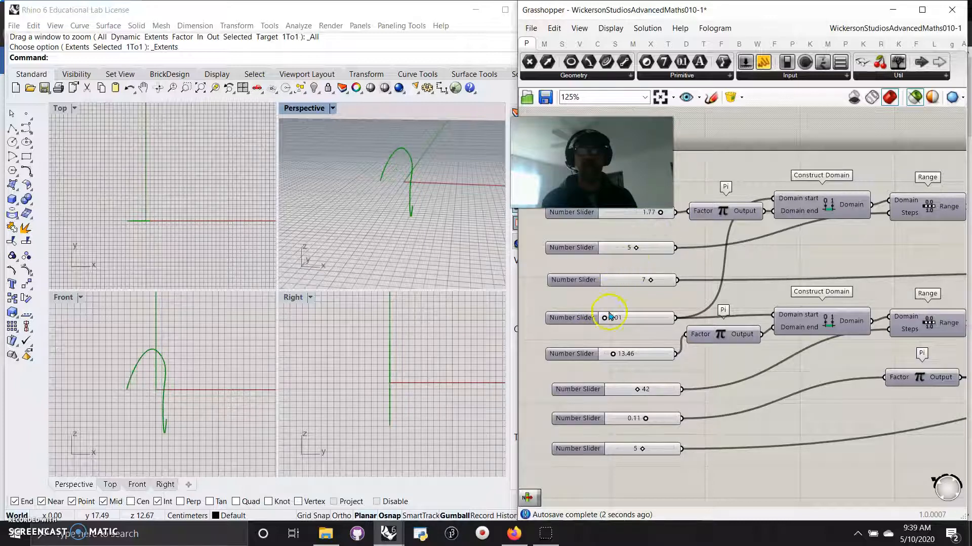
- Select the Flow component and inspect its curves in the maximized Perspective viewport
right_drag(846, 260, 612, 281)
right_drag(753, 311, 815, 251)
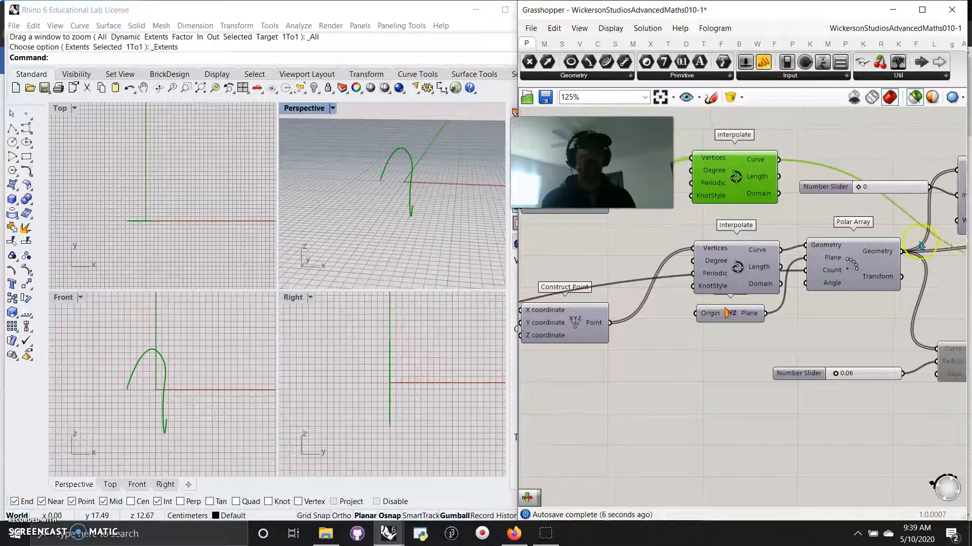
right_drag(919, 242, 604, 289)
click(822, 309)
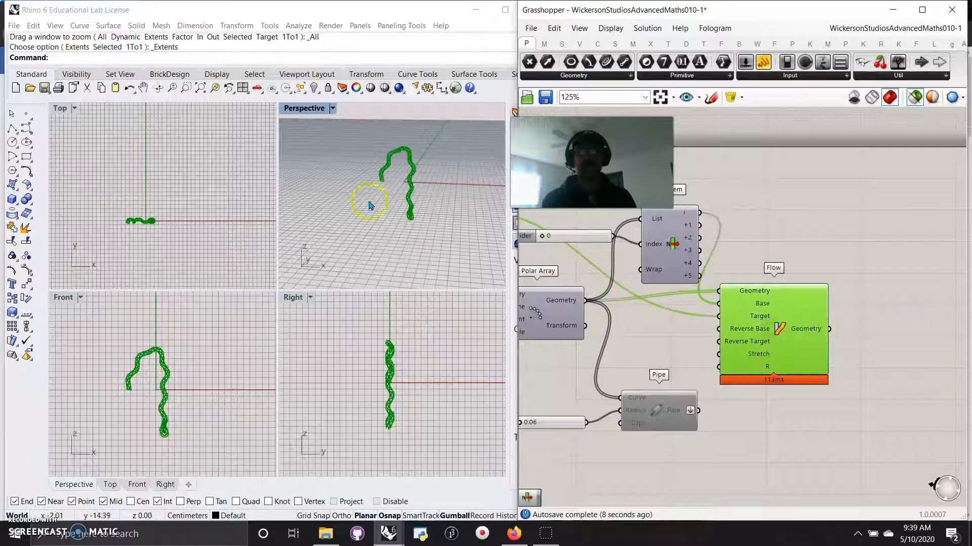
scroll(396, 205, up, 3)
right_drag(398, 215, 400, 169)
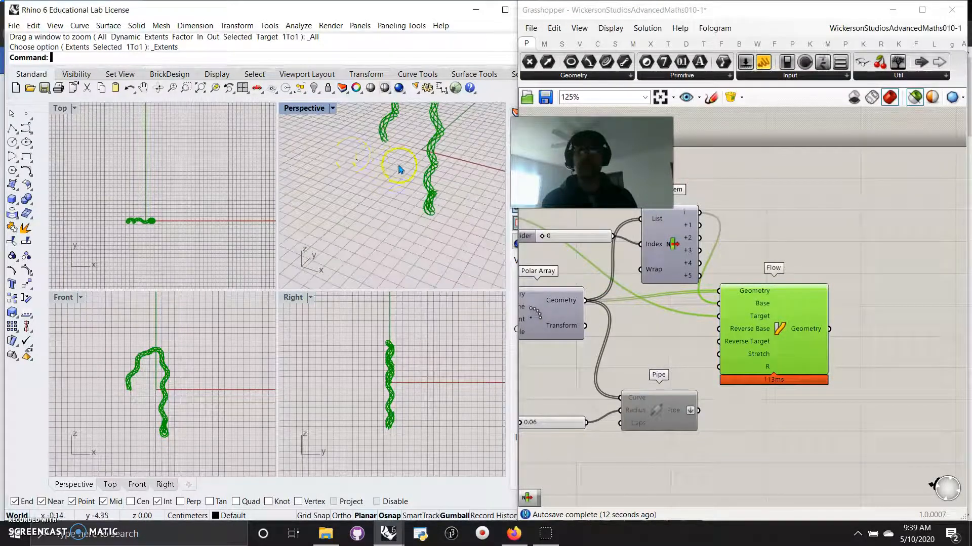
double_click(320, 121)
right_drag(354, 202, 309, 245)
- Try to feed the Pipe output into the Flow component's Geometry input, and move Flow away from the other components
drag(700, 412, 720, 293)
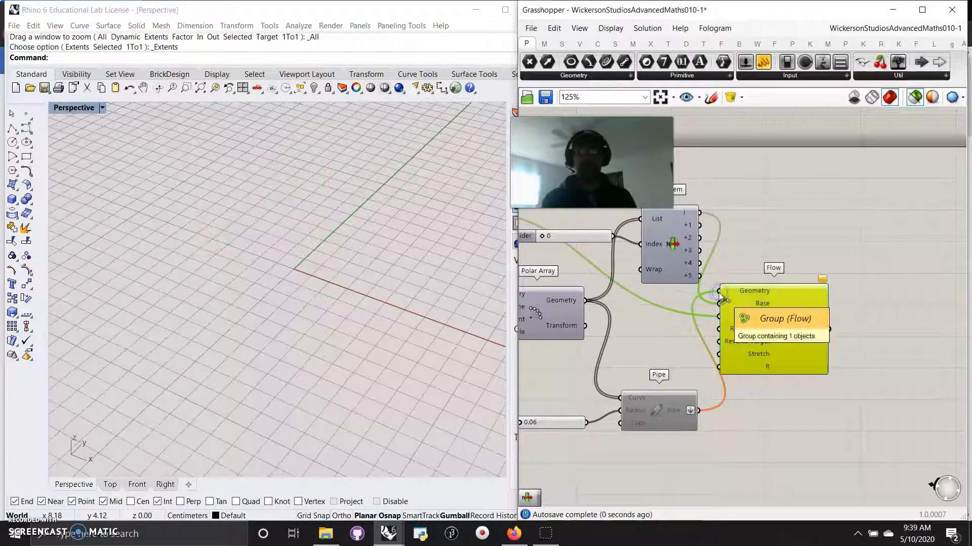
mouse_move(768, 350)
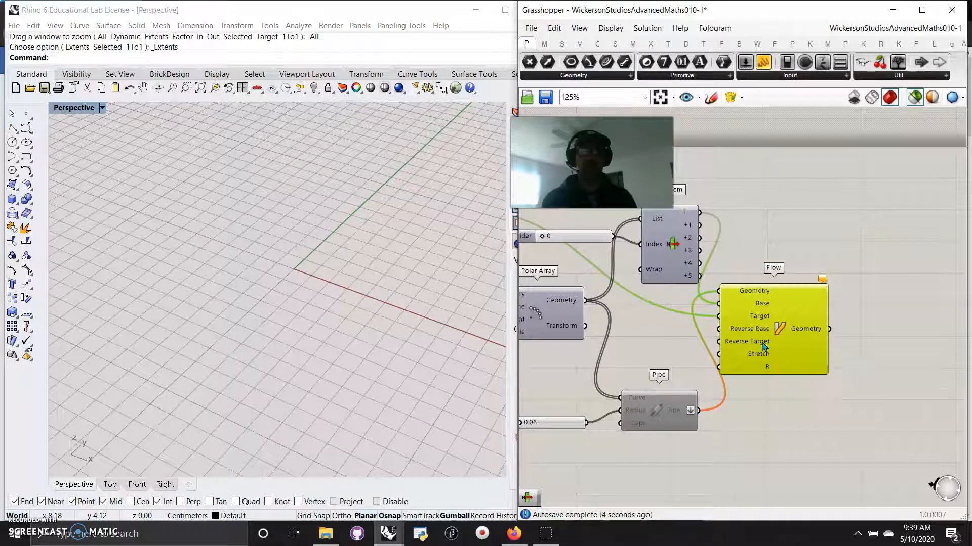
drag(764, 344, 826, 323)
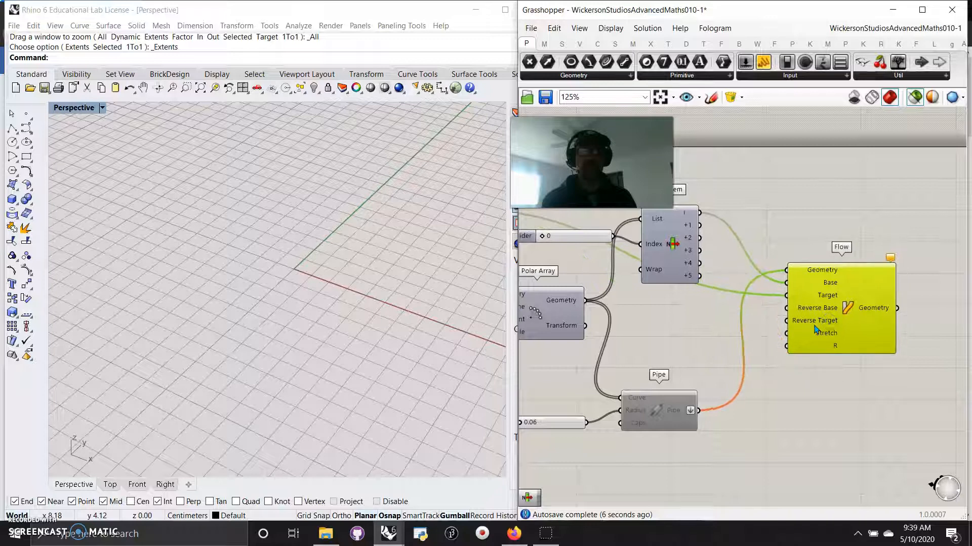
mouse_move(816, 329)
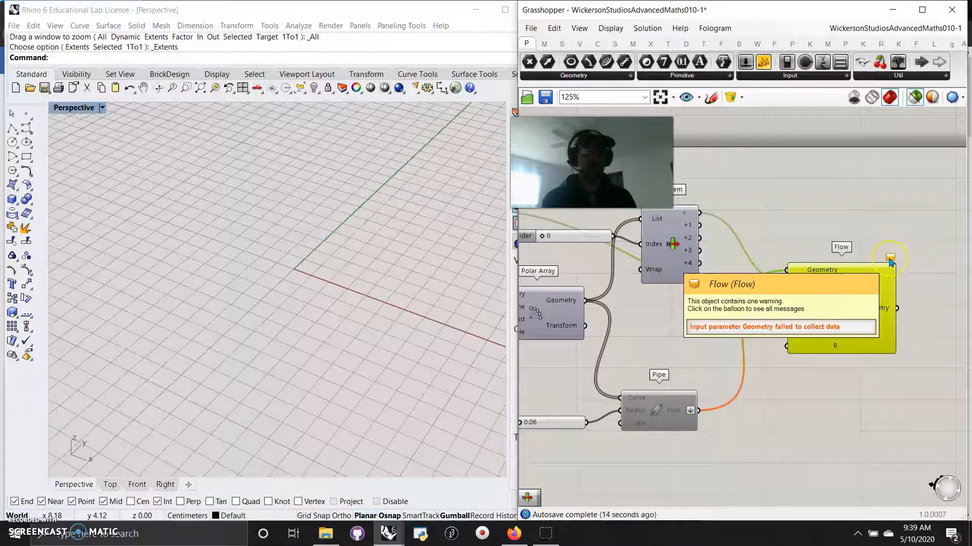
click(710, 346)
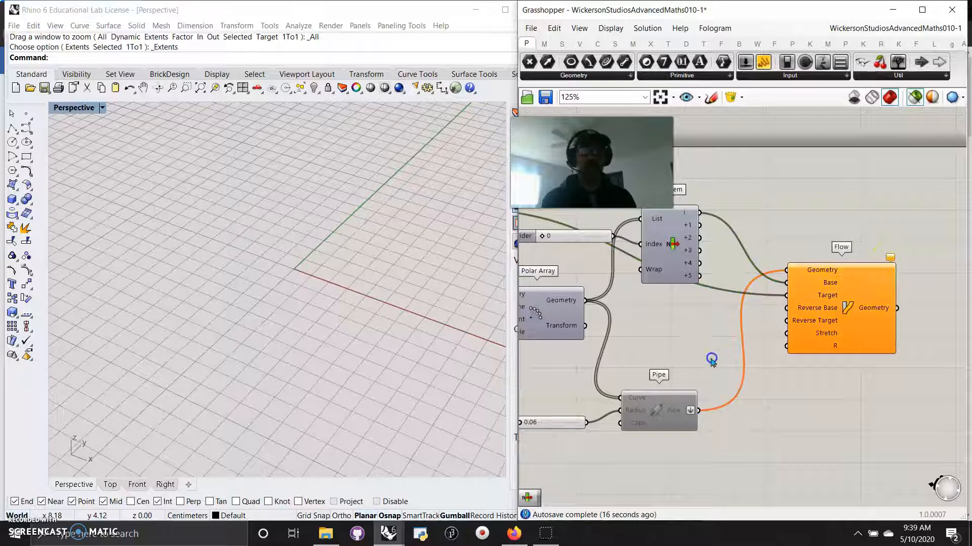
- Undo the Pipe connection and the Flow move, and shift the Flow component slightly away from List Item
key(ctrl+z)
key(ctrl+z)
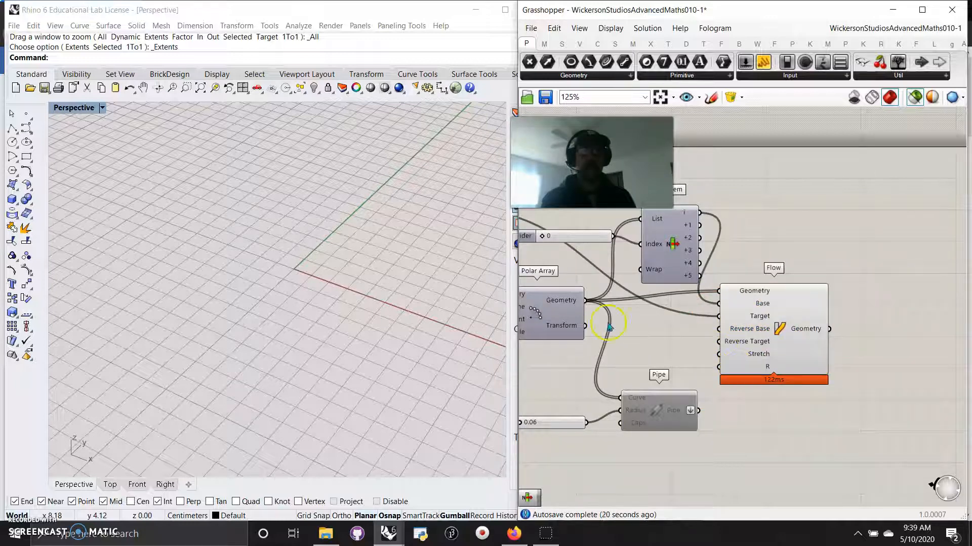
drag(783, 343, 818, 346)
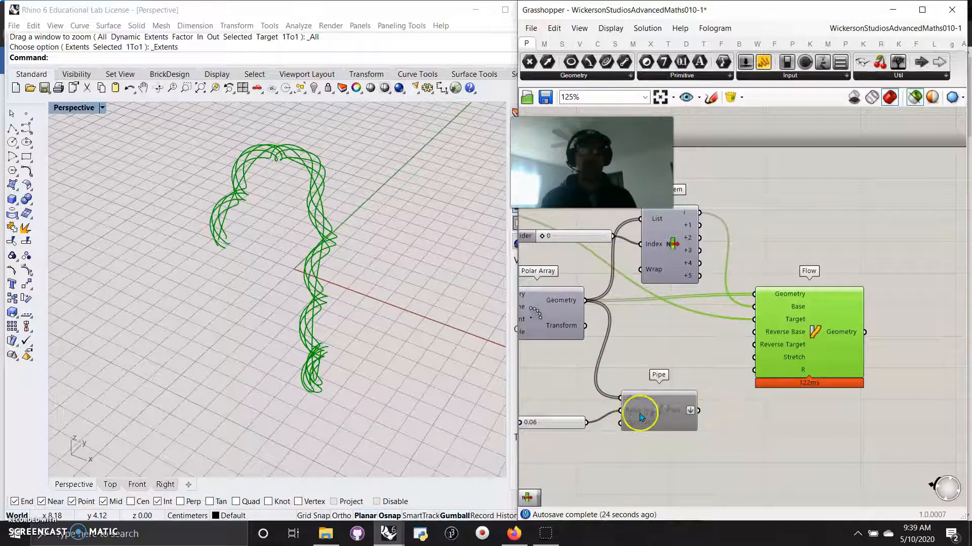
- Enable the Pipe component and feed its Pipe output into the Flow component's Geometry input, replacing the Polar Array connection
right_drag(640, 412, 636, 412)
right_click(661, 414)
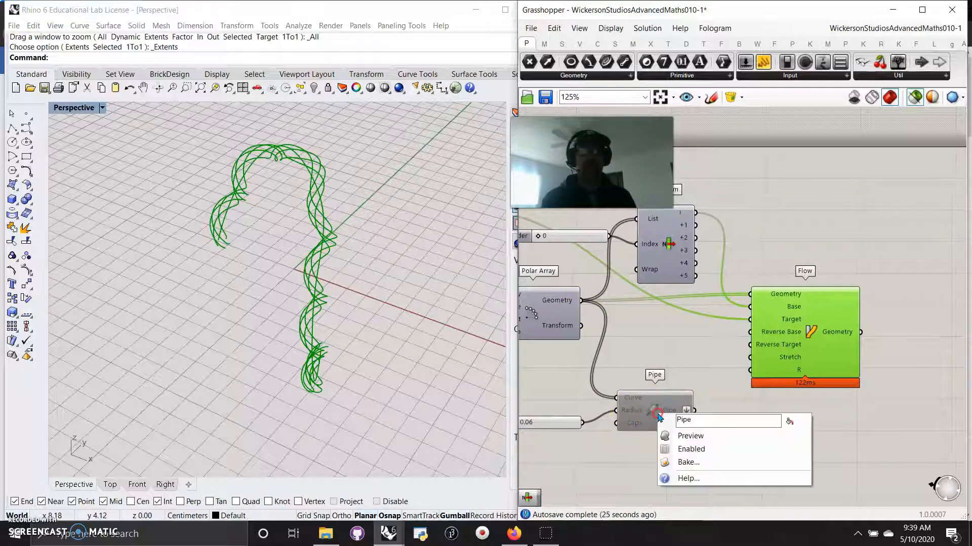
click(690, 449)
drag(694, 410, 748, 299)
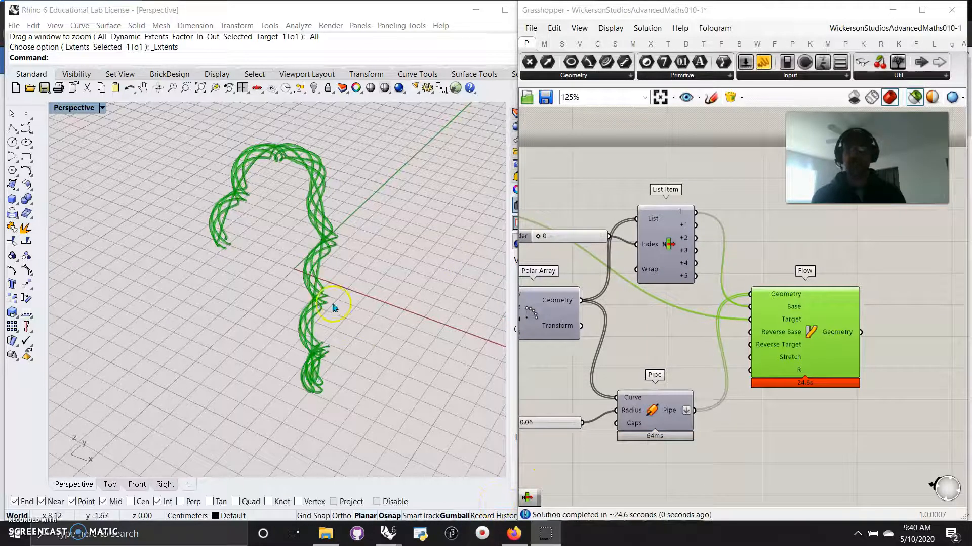
scroll(303, 278, up, 4)
scroll(303, 278, down, 4)
right_drag(304, 277, 329, 291)
- Spread the two component rows apart by moving the upper Construct Point up and the lower Construct Point and Interpolate down
right_drag(635, 328, 755, 307)
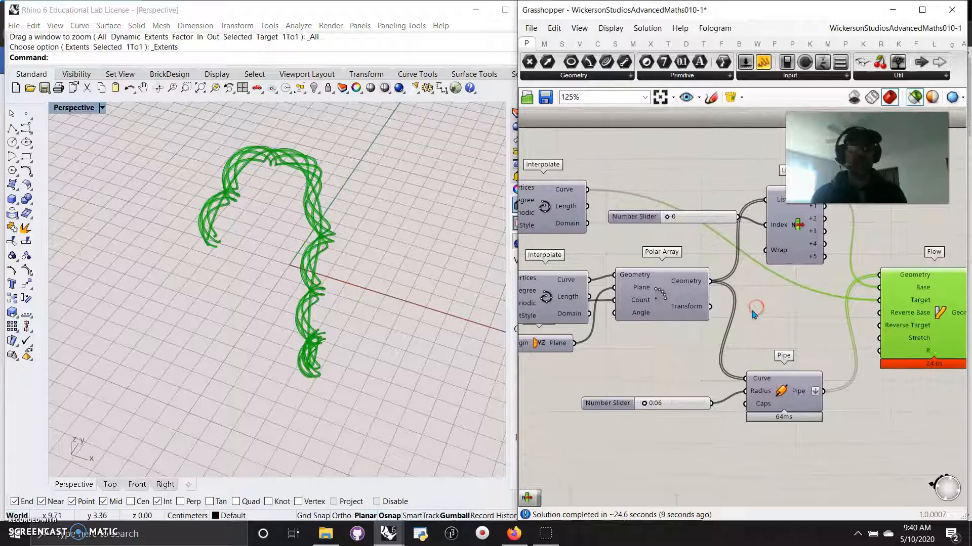
scroll(753, 314, down, 3)
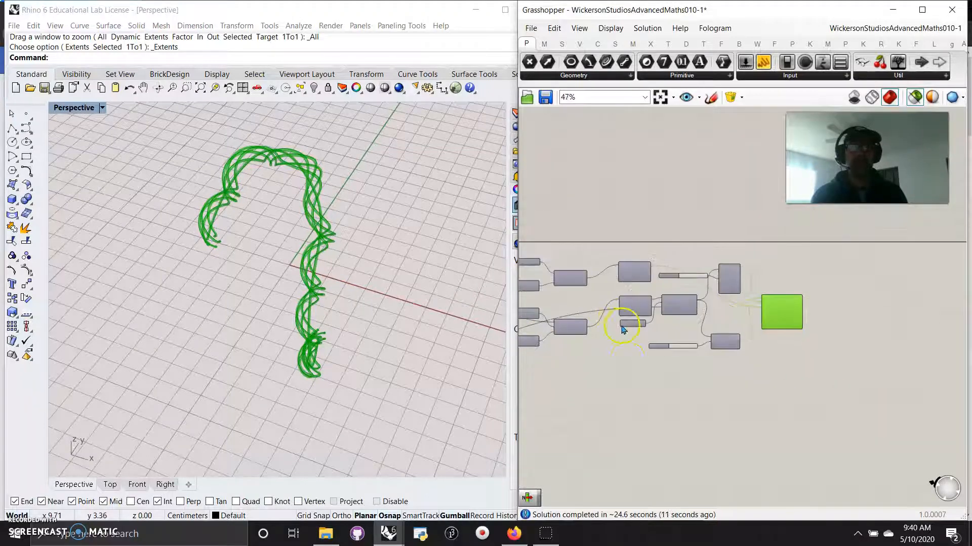
scroll(771, 382, down, 3)
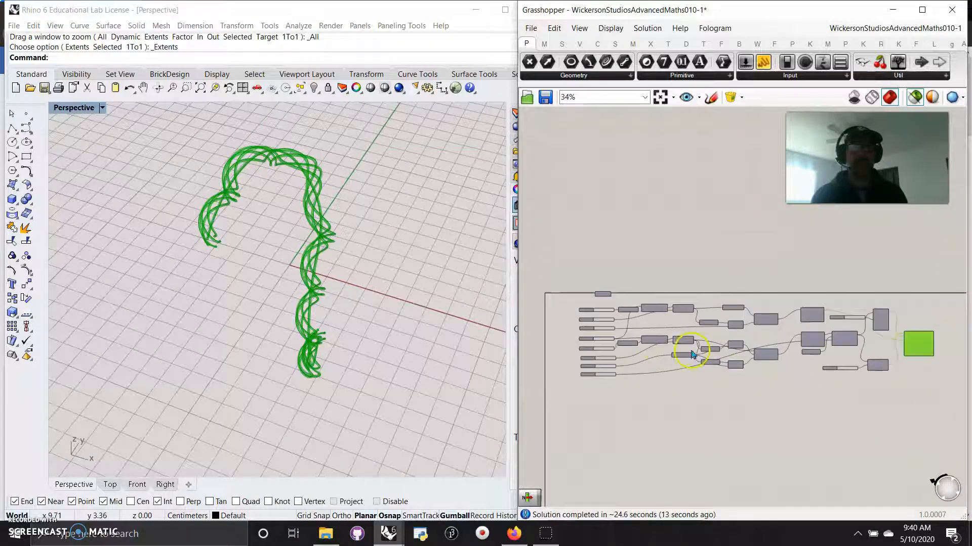
scroll(842, 317, up, 4)
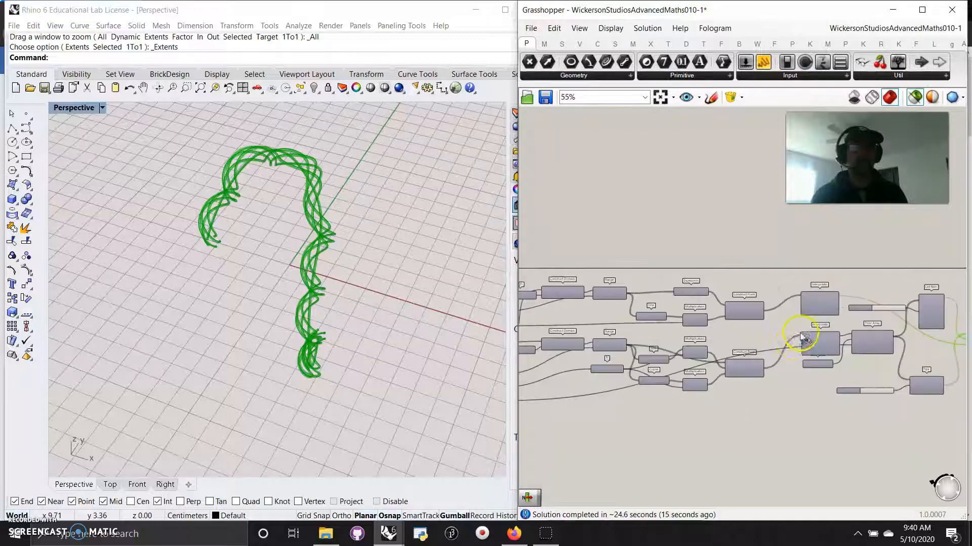
drag(736, 301, 738, 259)
drag(720, 381, 733, 407)
right_drag(794, 494, 625, 486)
click(653, 238)
click(655, 342)
drag(655, 342, 658, 419)
- Move Polar Array down to the lower row, shift List Item and Flow upward, and nudge Pipe slightly
drag(738, 335, 741, 374)
drag(811, 298, 807, 271)
drag(889, 354, 892, 323)
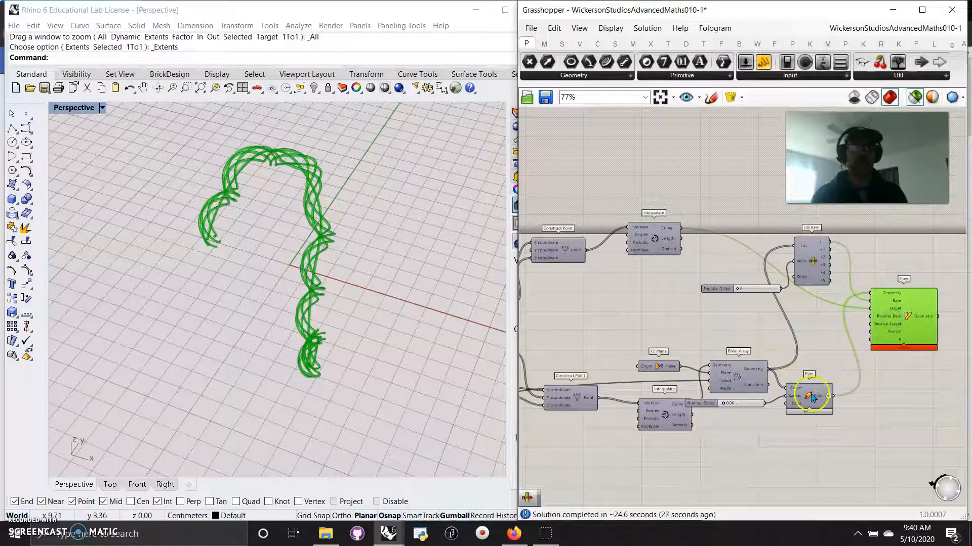
drag(811, 398, 824, 392)
- Bake the Flow component's Geometry output onto Layer 05
click(924, 320)
right_drag(651, 315, 598, 328)
right_click(876, 335)
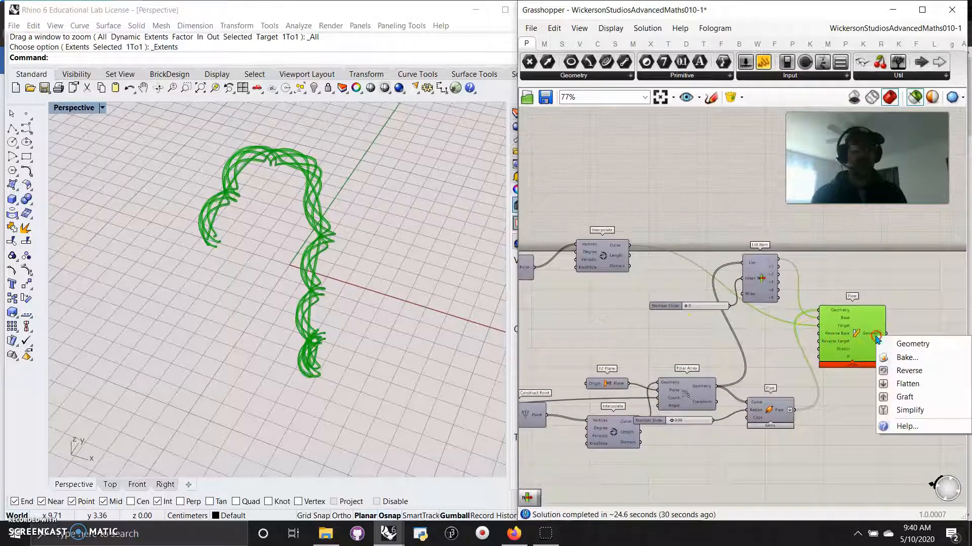
click(904, 358)
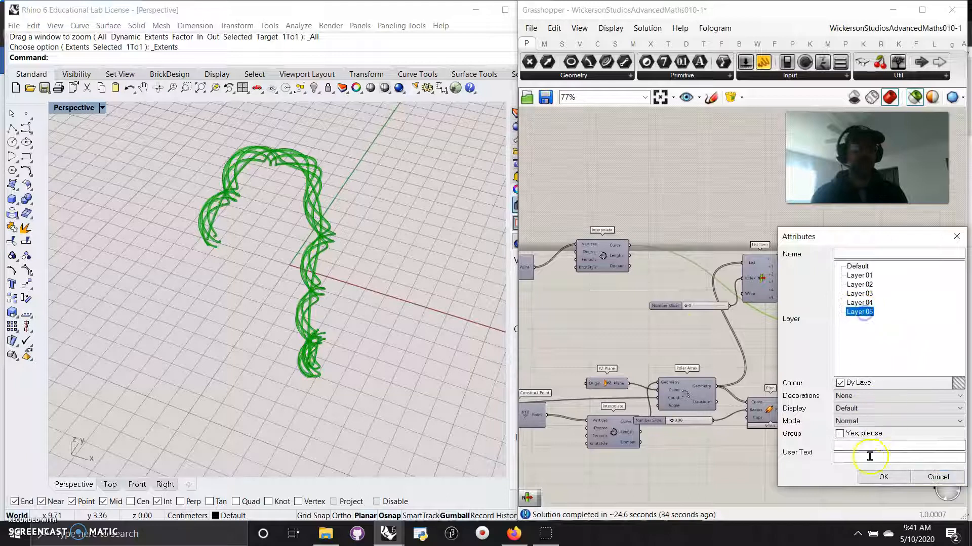
click(883, 477)
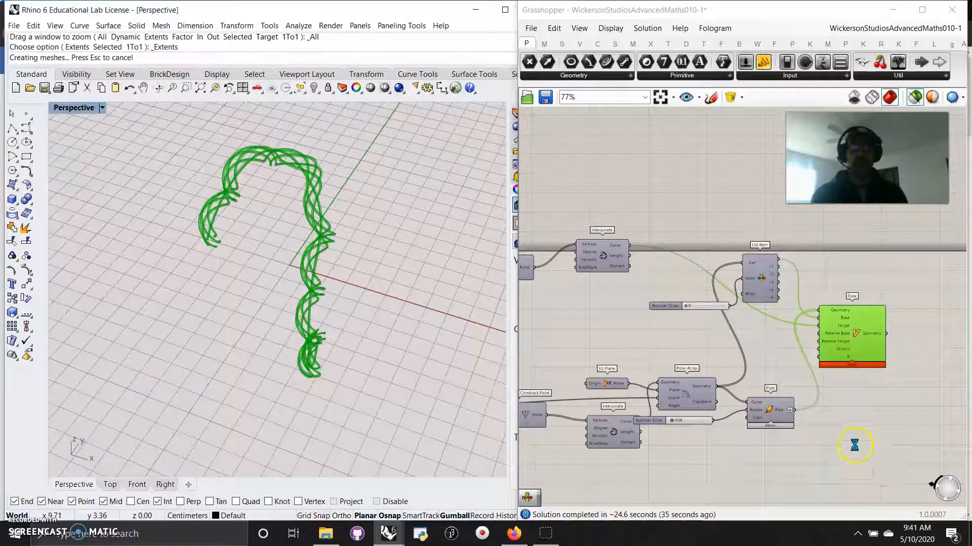
- Set the Perspective viewport to Rendered display mode, deselect the Flow component, and view the baked pipes up close
right_drag(498, 316, 381, 329)
right_click(72, 110)
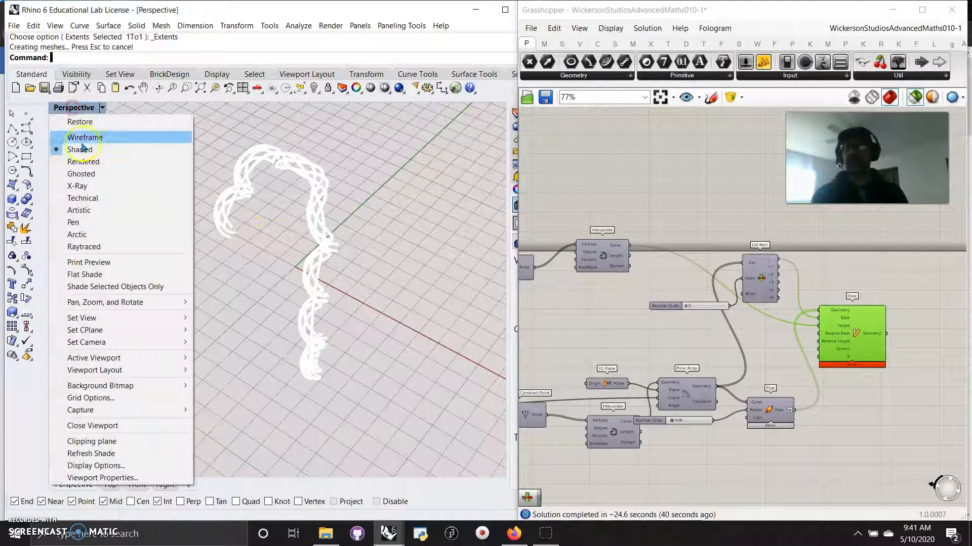
click(77, 152)
right_click(70, 106)
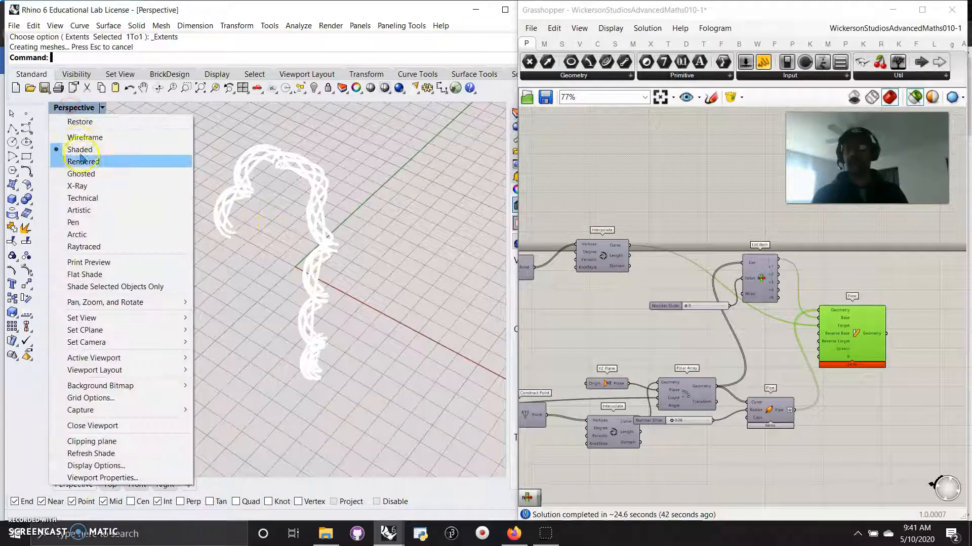
click(81, 161)
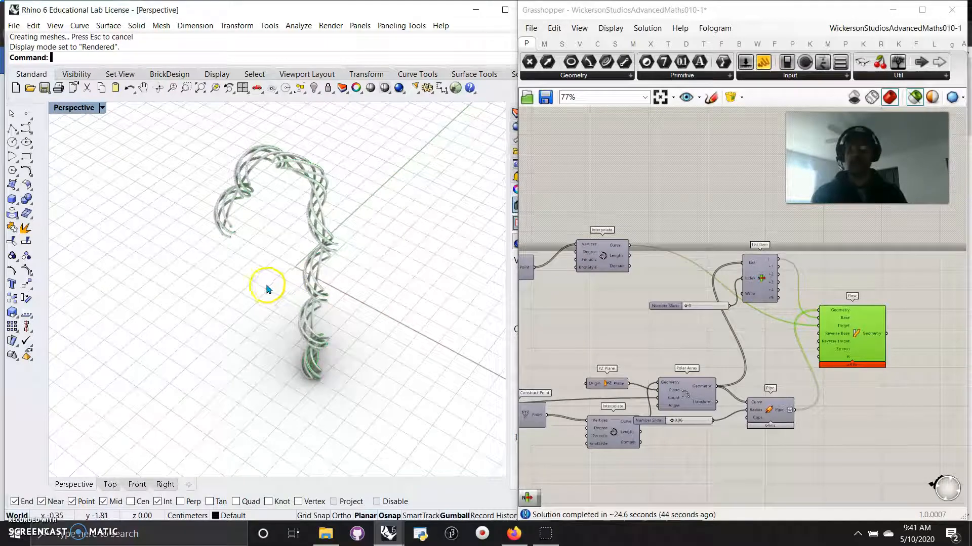
click(880, 268)
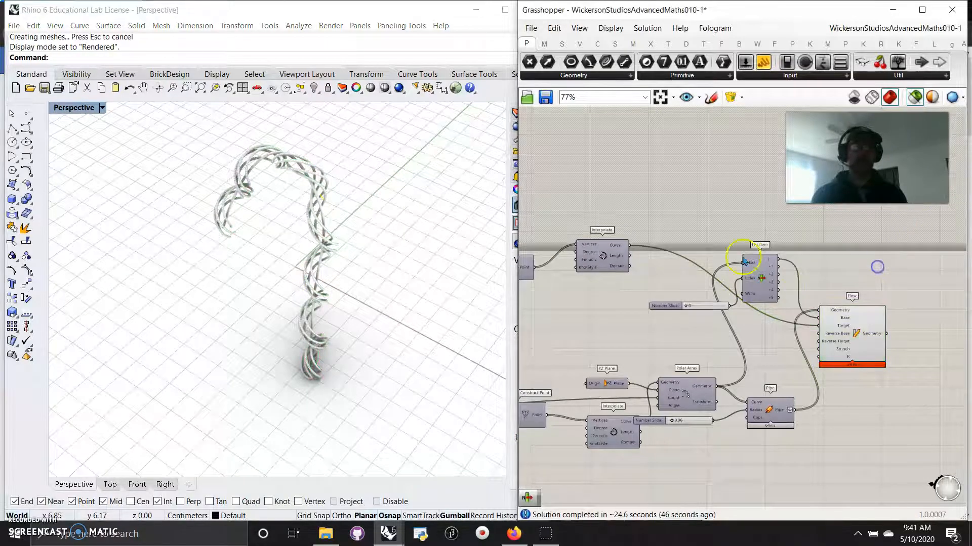
right_drag(301, 227, 346, 315)
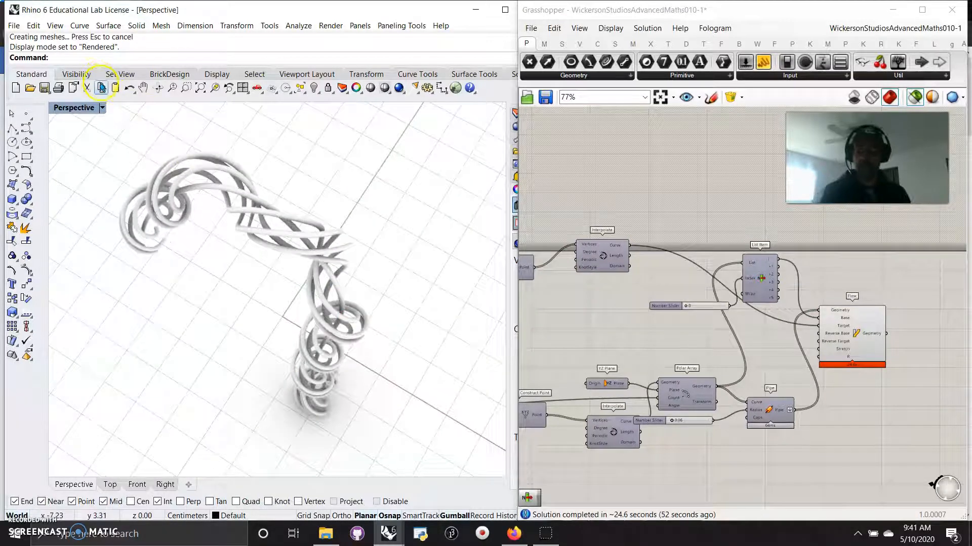
- Run the EMap command on all the baked pipes to apply environment map analysis
text(EMap)
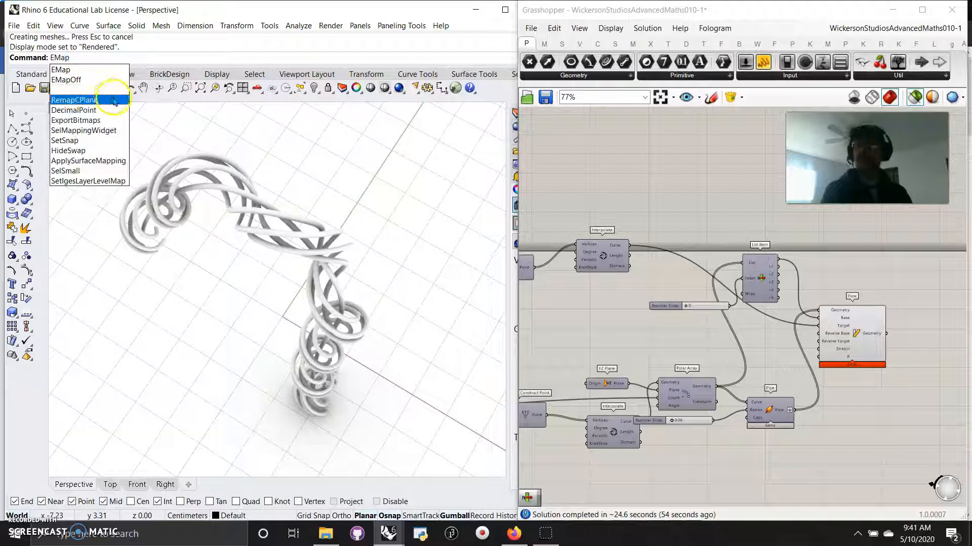
click(73, 70)
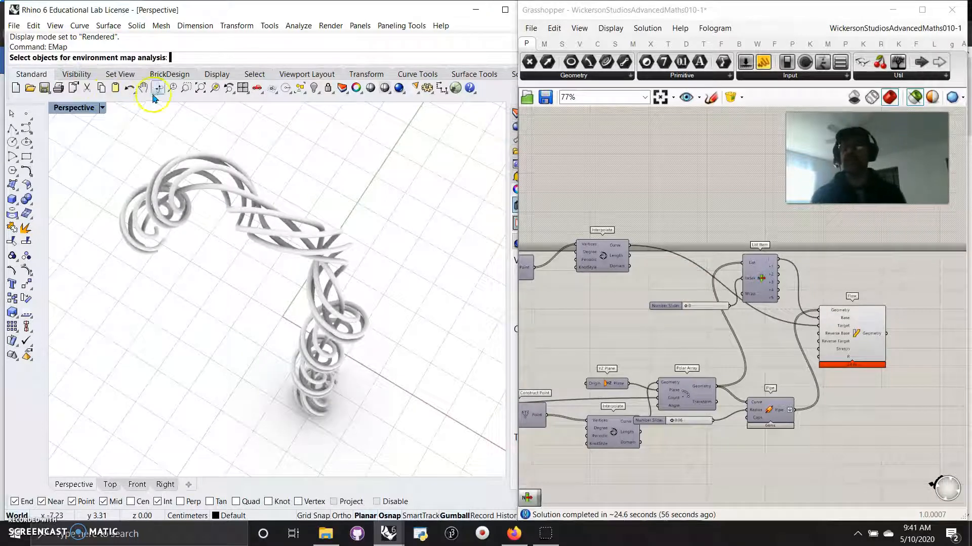
drag(168, 193, 168, 194)
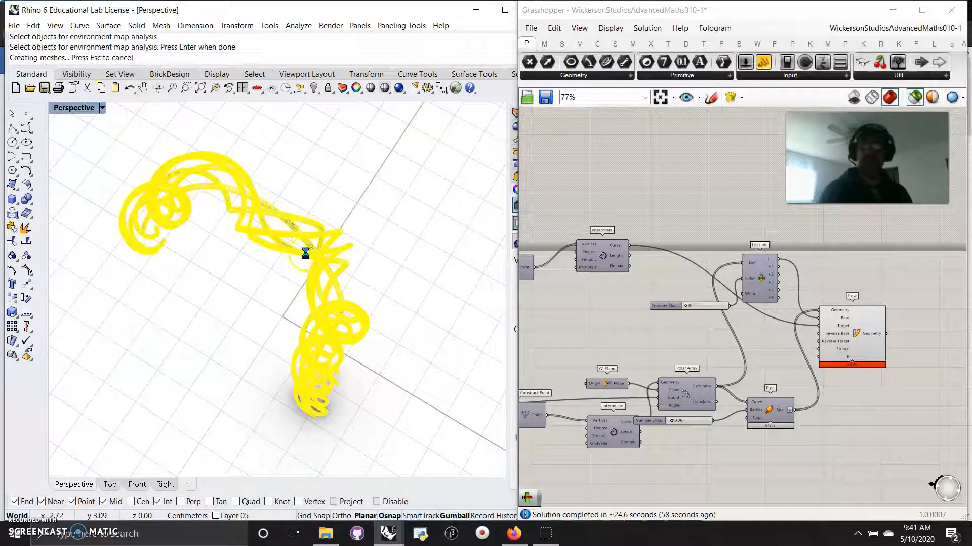
mouse_move(263, 326)
right_down()
mouse_move(197, 312)
mouse_move(247, 326)
right_up()
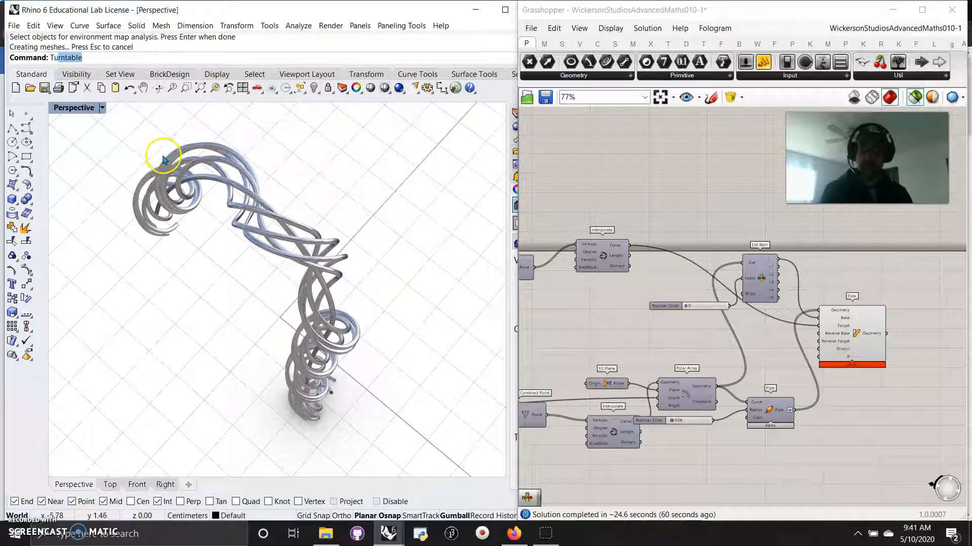
- Start Turntable in the Perspective viewport, set its speed to 20, and look closely at the rotating pipes
click(60, 70)
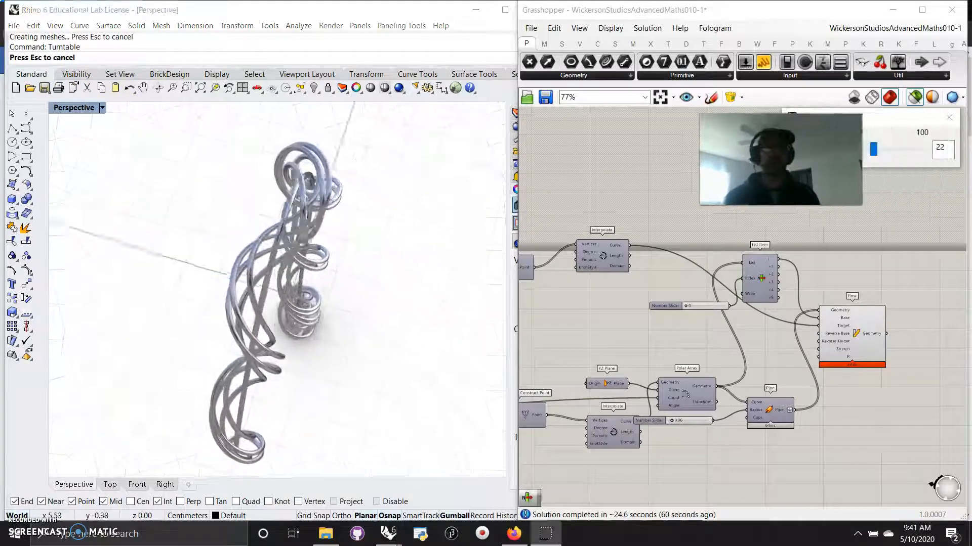
drag(879, 148, 885, 153)
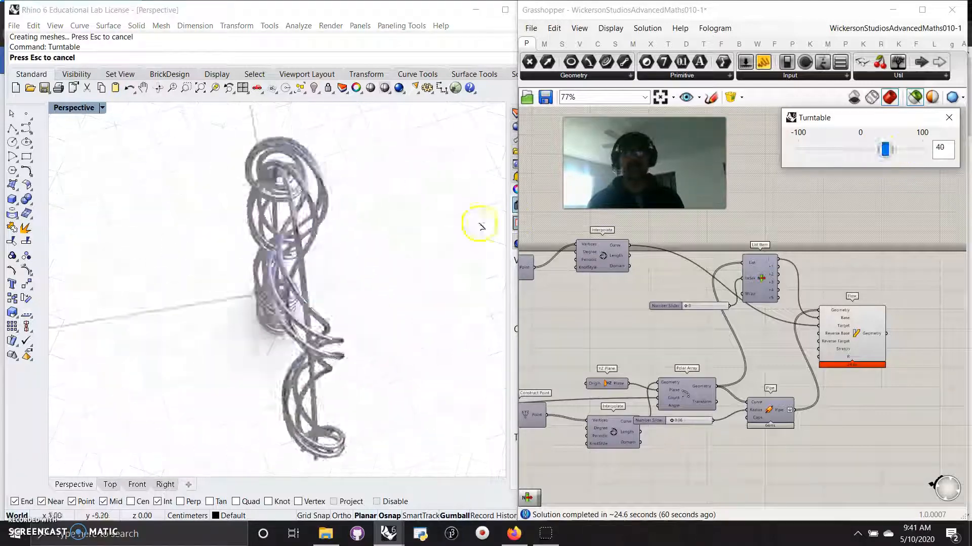
scroll(320, 265, up, 6)
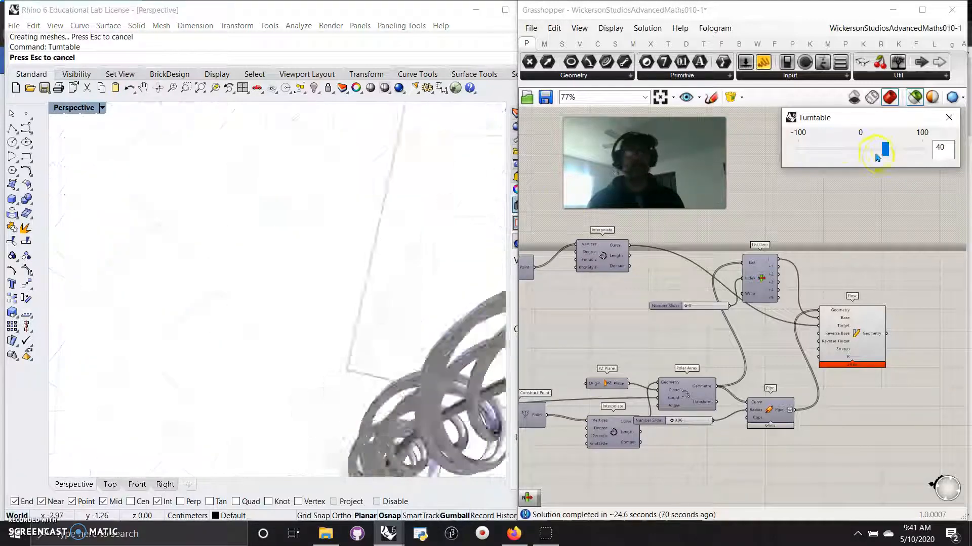
drag(884, 152, 871, 154)
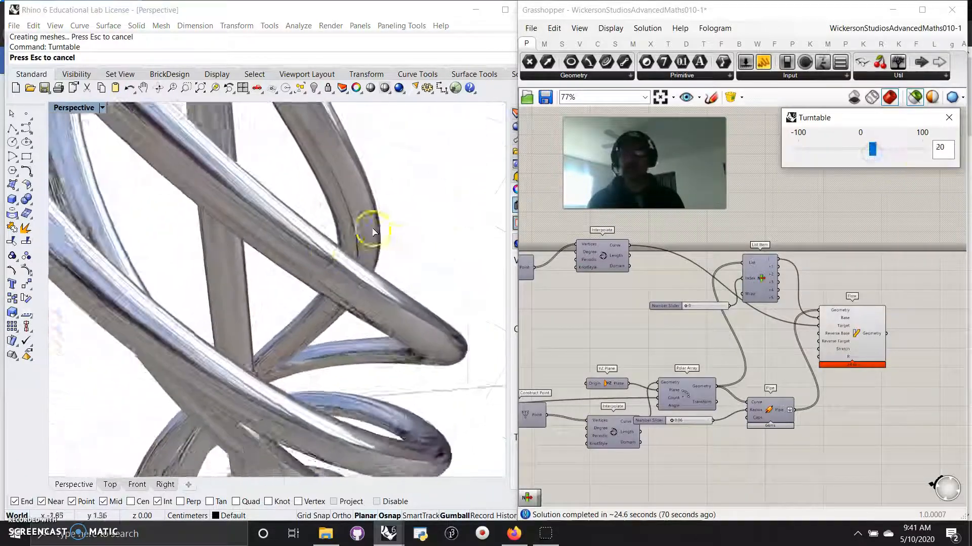
scroll(302, 317, down, 4)
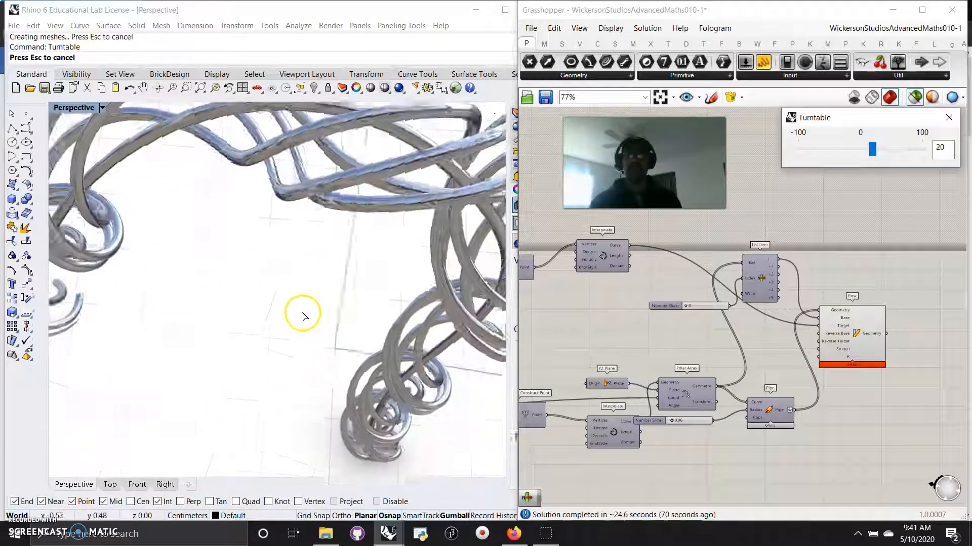
- Widen the Grasshopper window toward the Rhino viewport to show more of the canvas
click(614, 339)
right_drag(614, 339, 639, 320)
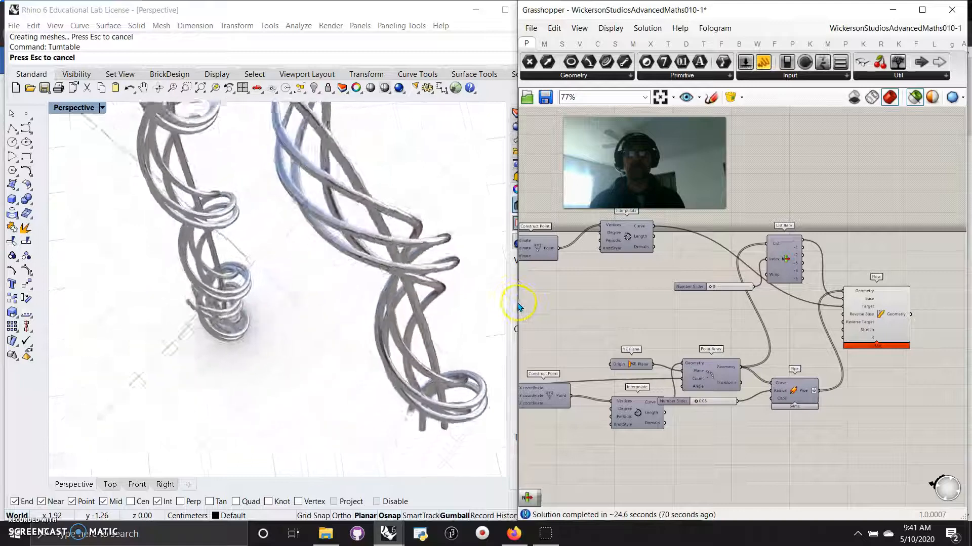
drag(518, 304, 460, 304)
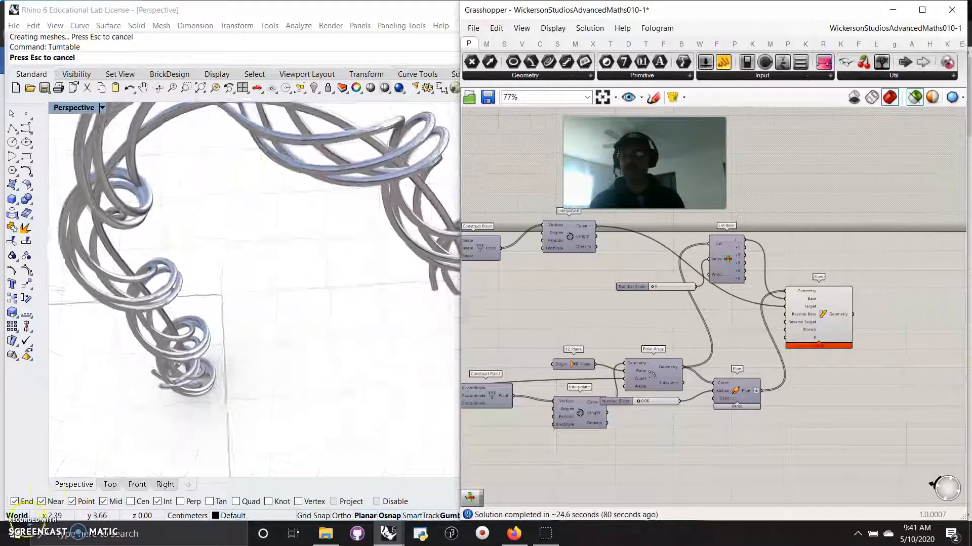